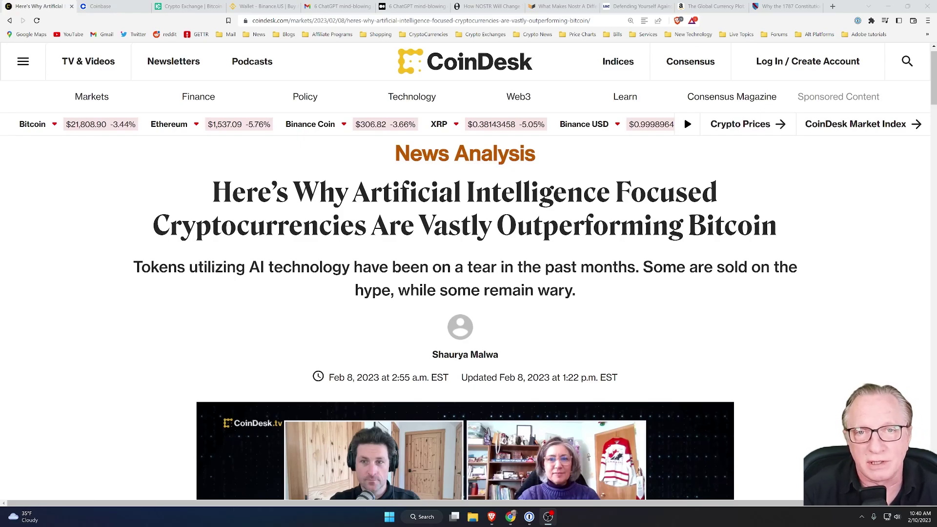
- Highlight the AI gainer tokens ALI, FET and AGIX in the CoinDesk article
scroll(130, 285, "down", 8)
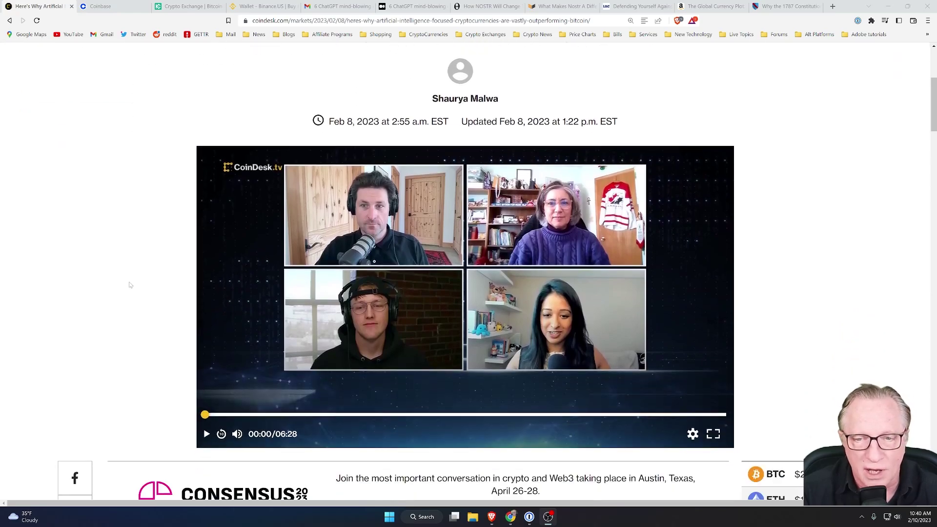
scroll(130, 285, "down", 4)
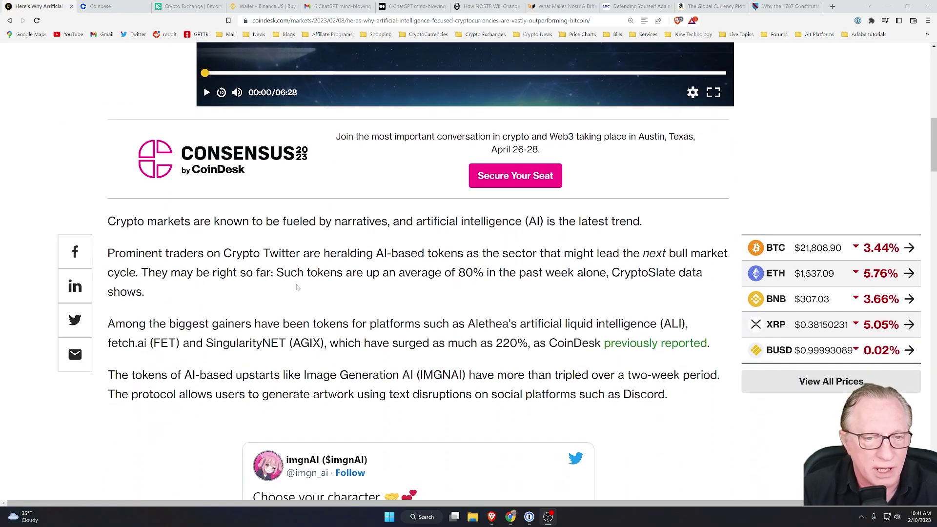
scroll(357, 301, "down", 2)
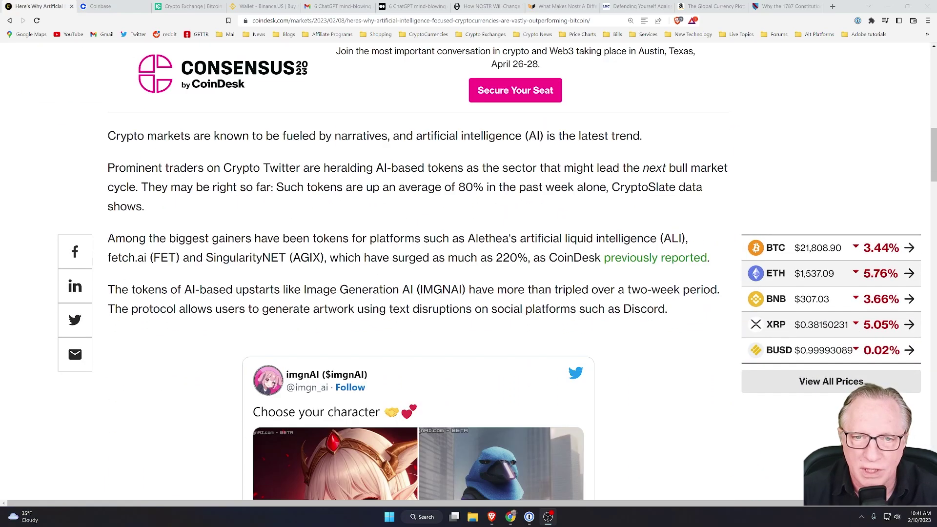
left_click_drag(467, 239, 656, 239)
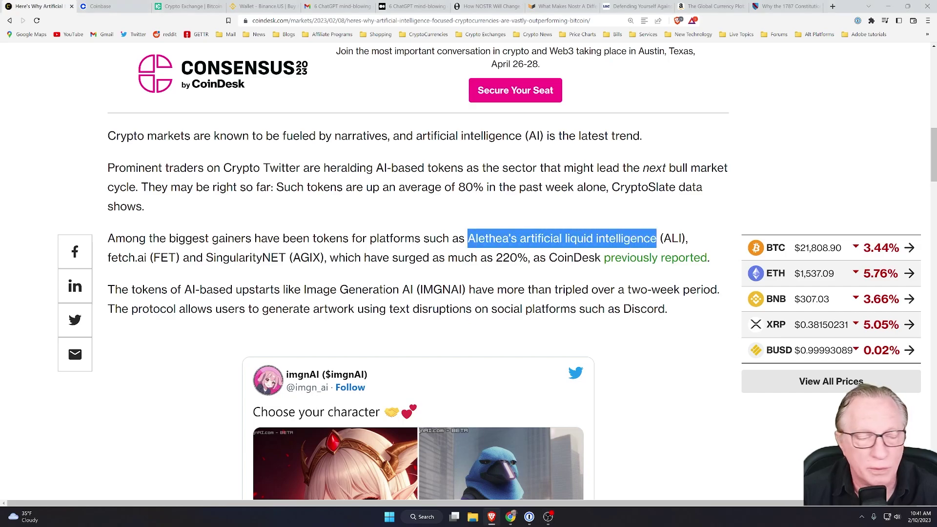
left_click(184, 277)
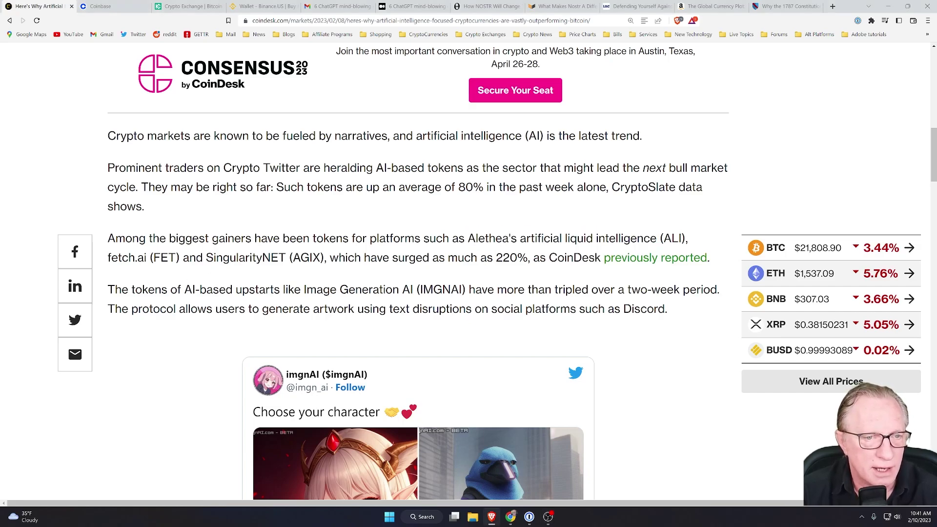
left_click_drag(108, 257, 321, 257)
left_click(210, 280)
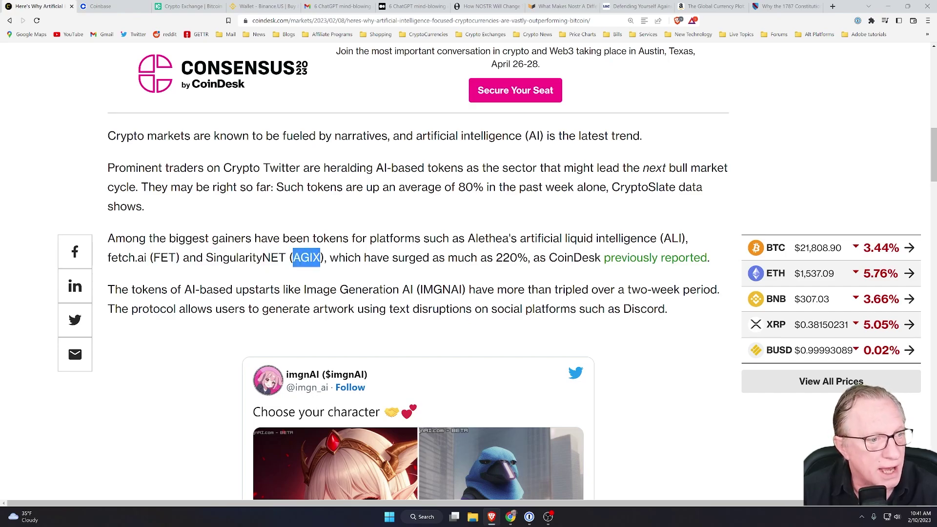
left_click(430, 216)
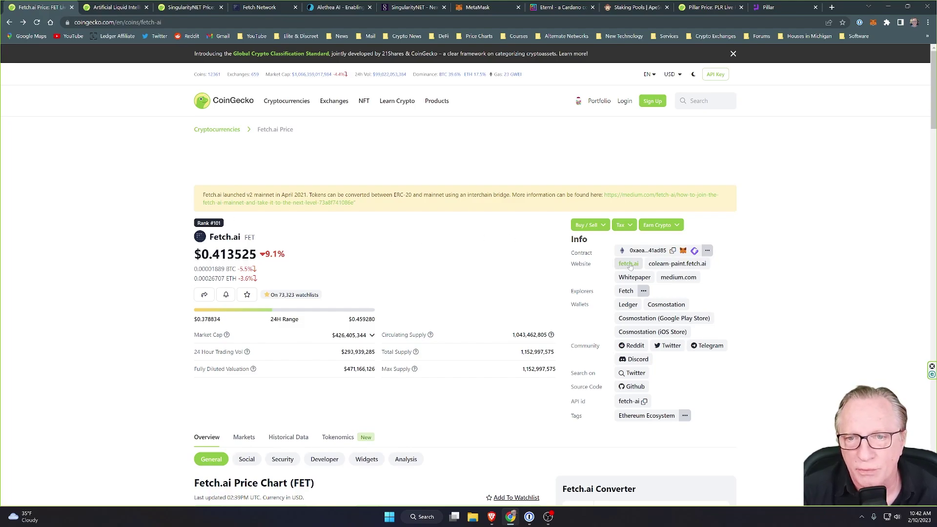
- Visit the Fetch.ai homepage, check FET's Max and 24h price charts, then list its spot markets
left_click(259, 7)
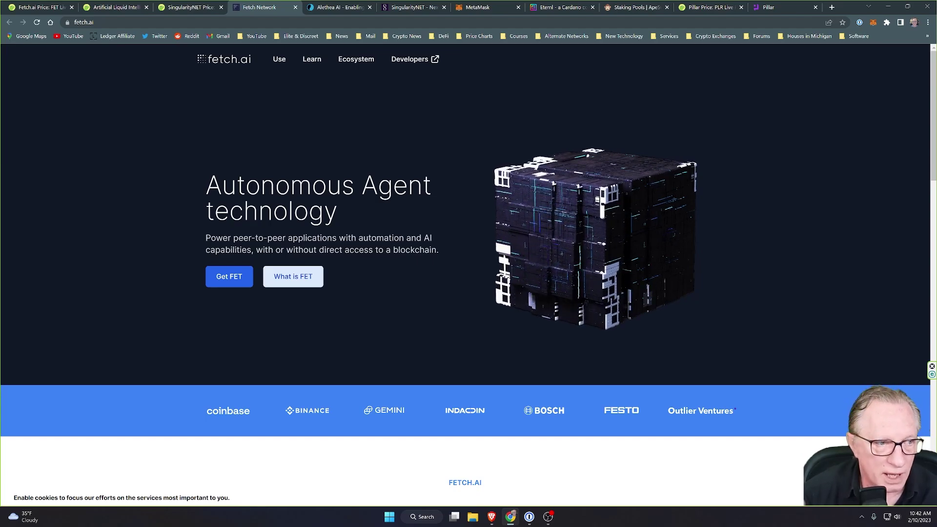
left_click(50, 8)
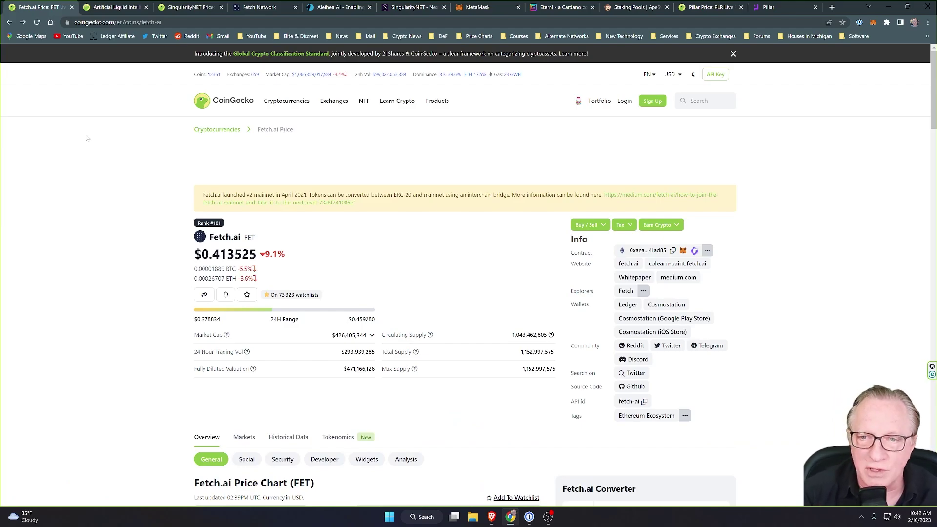
scroll(124, 214, "down", 5)
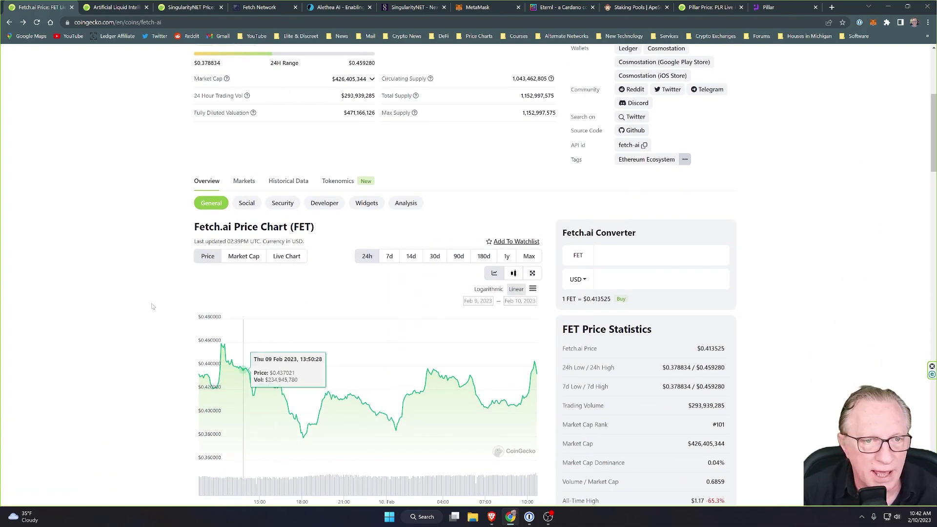
left_click(530, 259)
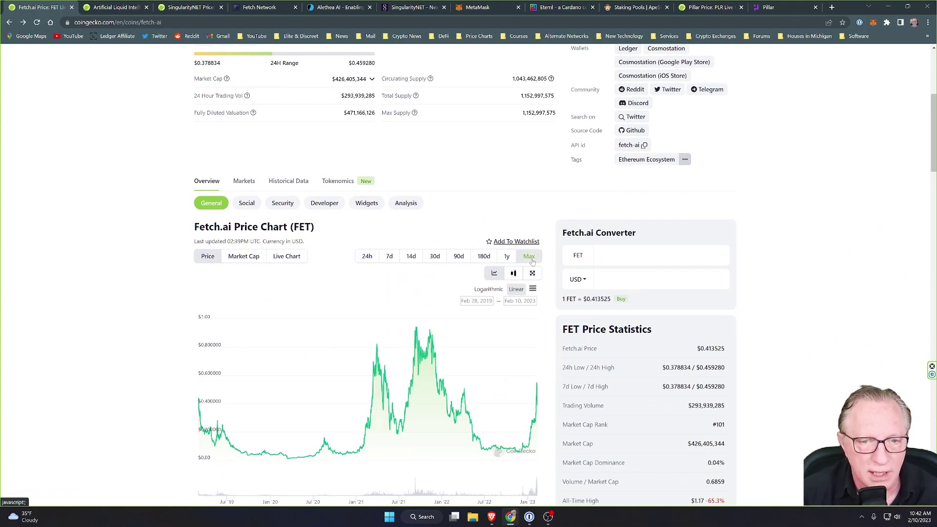
left_click(367, 258)
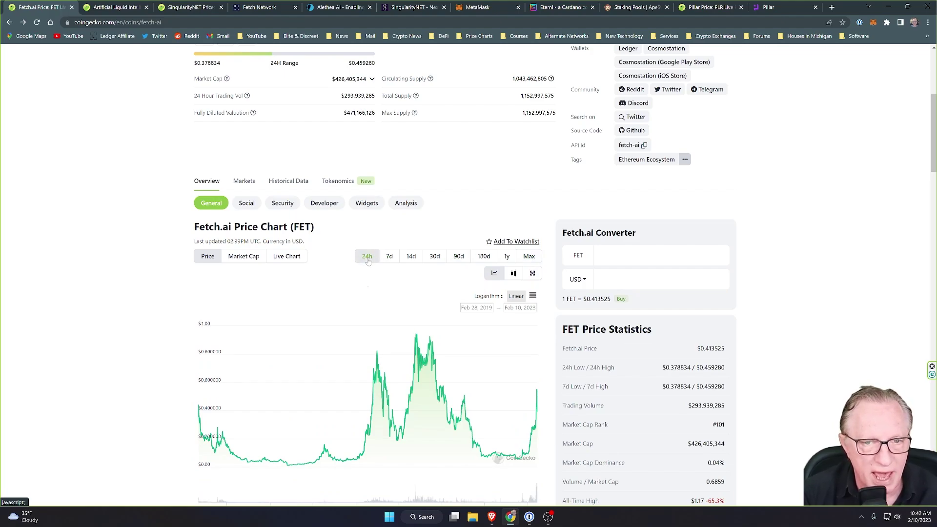
left_click(243, 183)
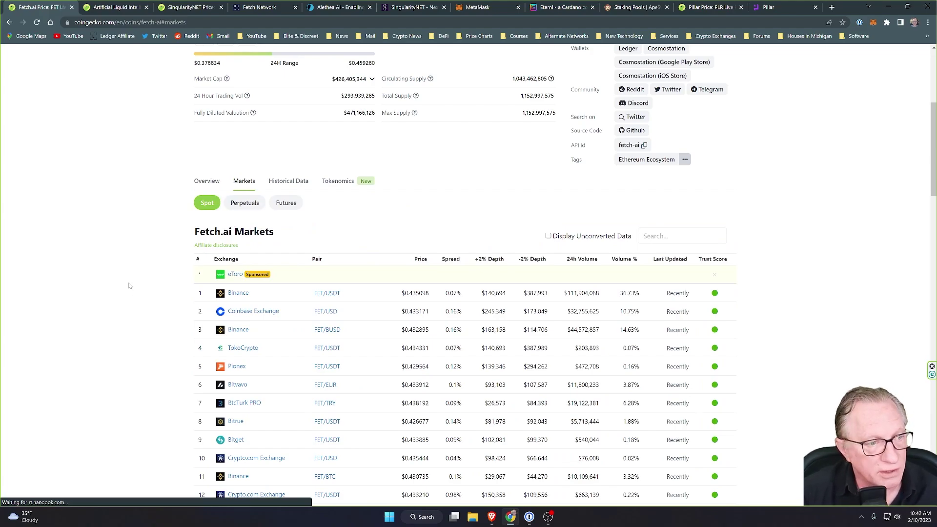
scroll(131, 286, "down", 2)
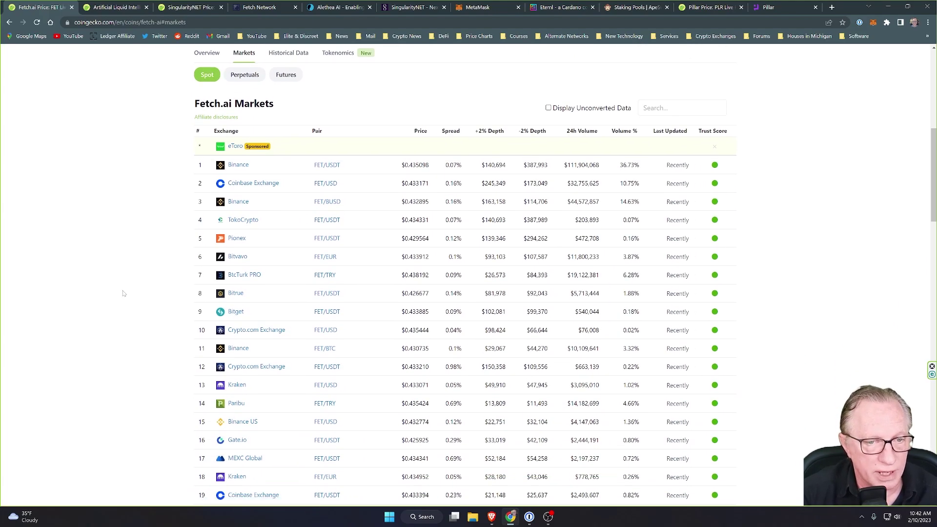
scroll(165, 222, "up", 2)
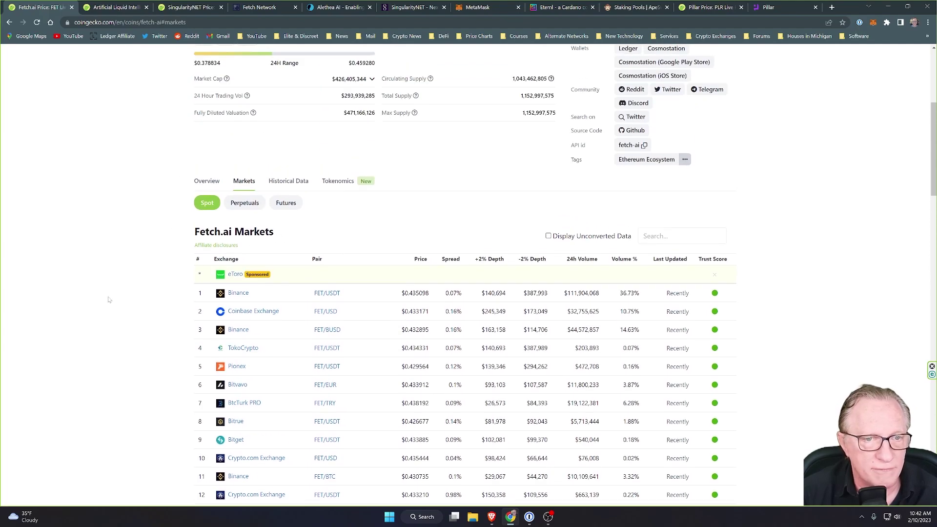
scroll(132, 358, "down", 2)
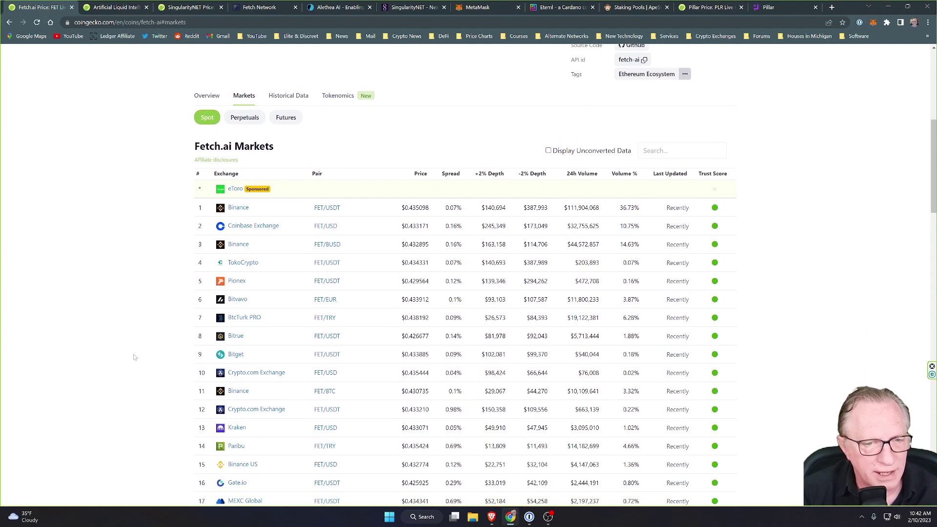
scroll(133, 357, "down", 1)
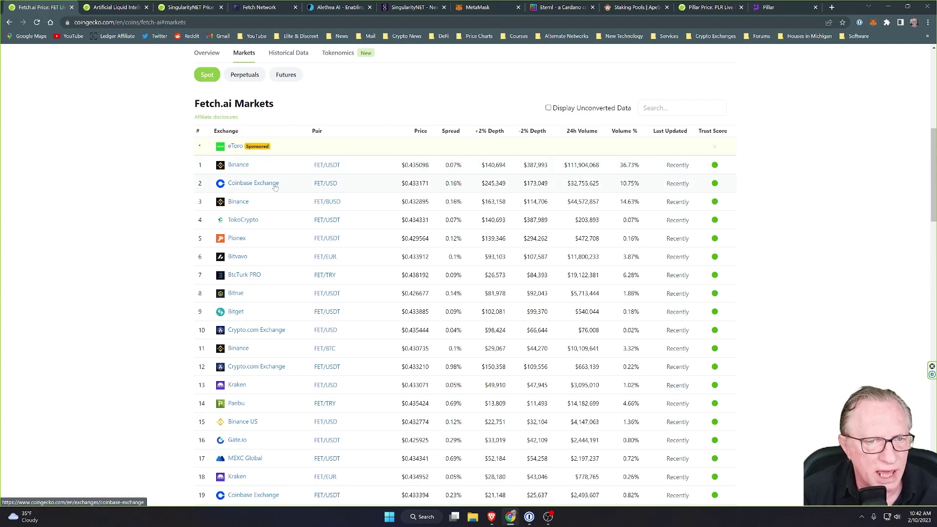
scroll(139, 301, "down", 2)
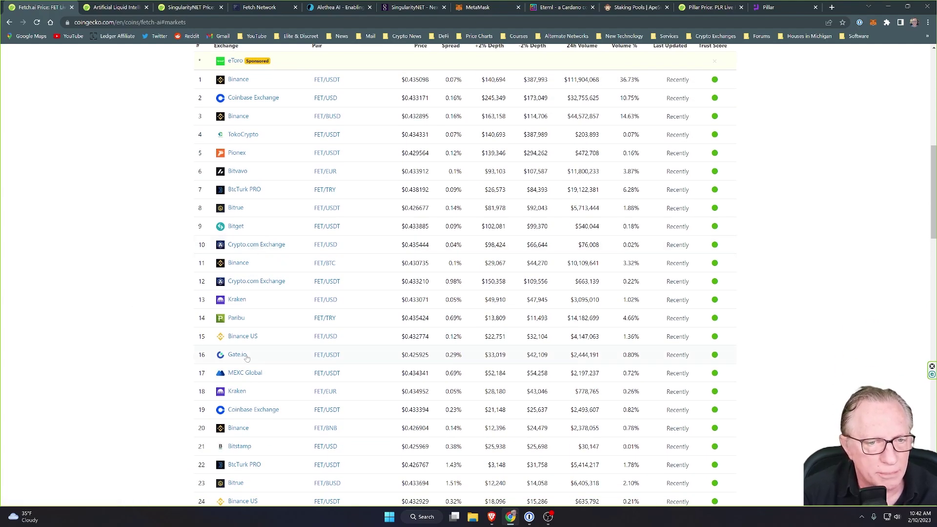
scroll(156, 355, "up", 3)
scroll(156, 355, "up", 7)
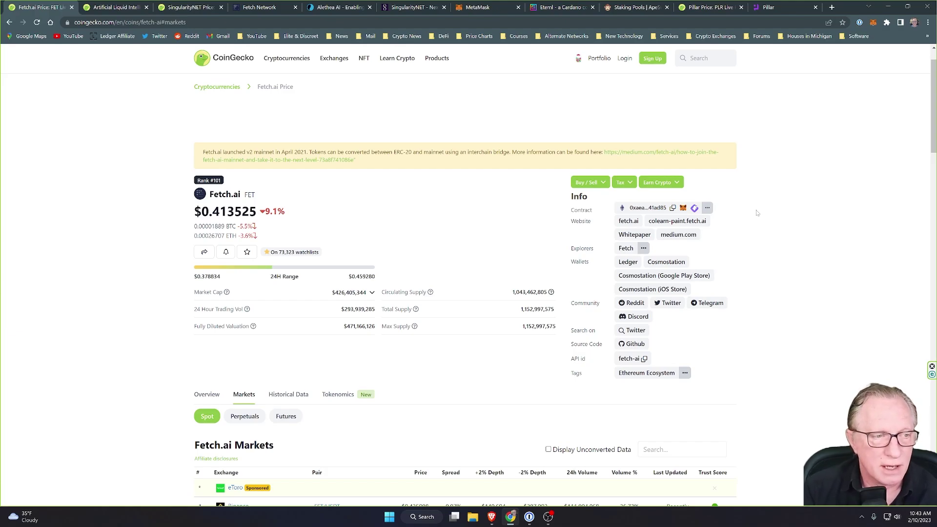
left_click(707, 208)
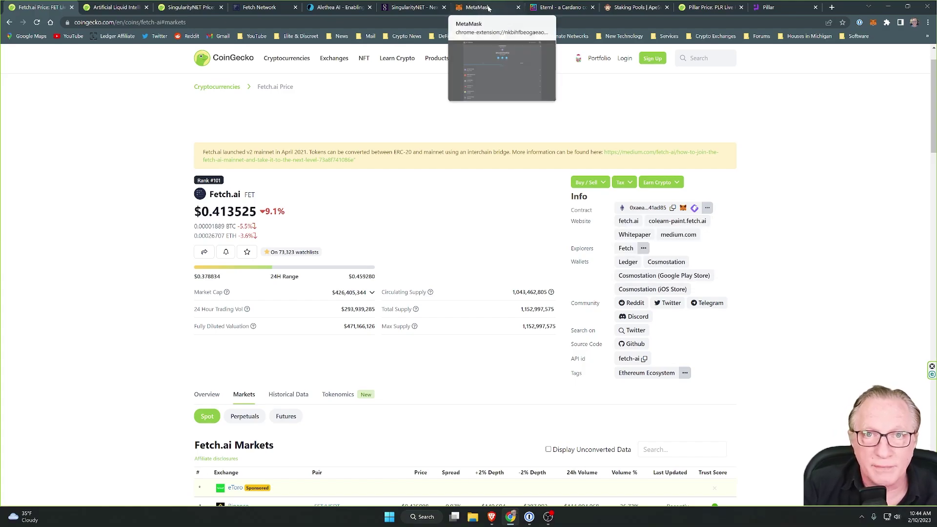
- Switch the MetaMask network to Binance Smart Chain Mainnet, showing 0.151 BNB
left_click(490, 7)
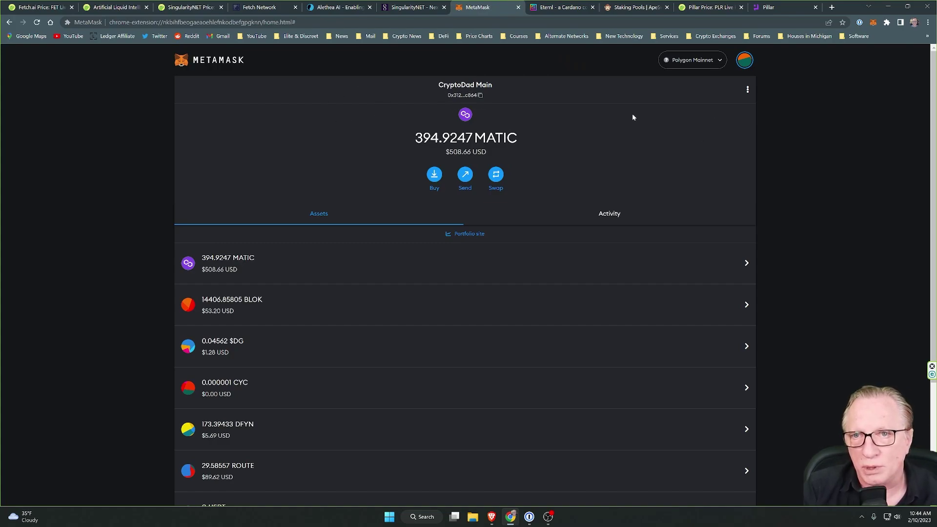
left_click(719, 62)
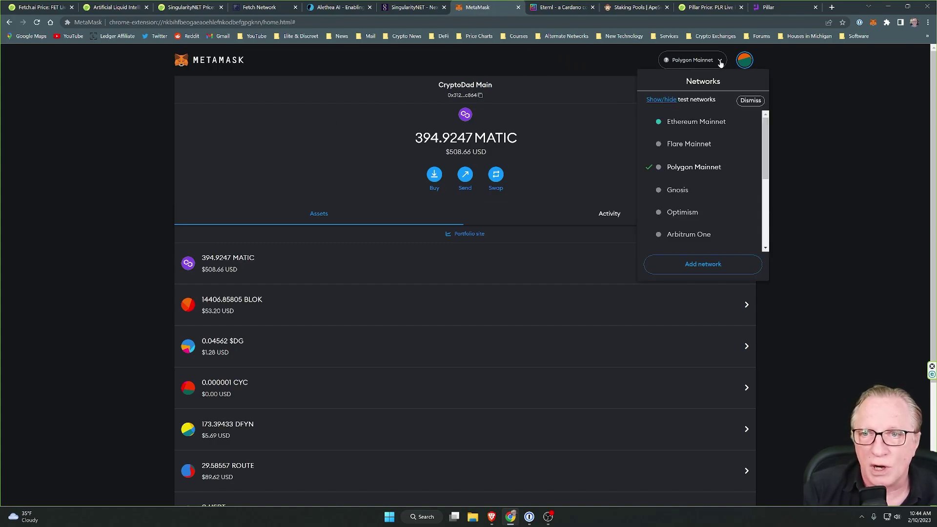
left_click_drag(763, 137, 774, 211)
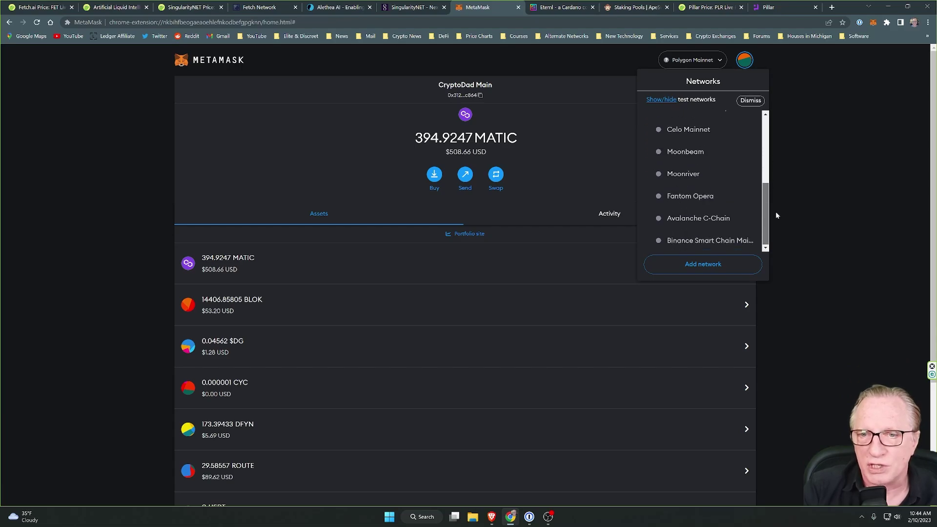
left_click(702, 246)
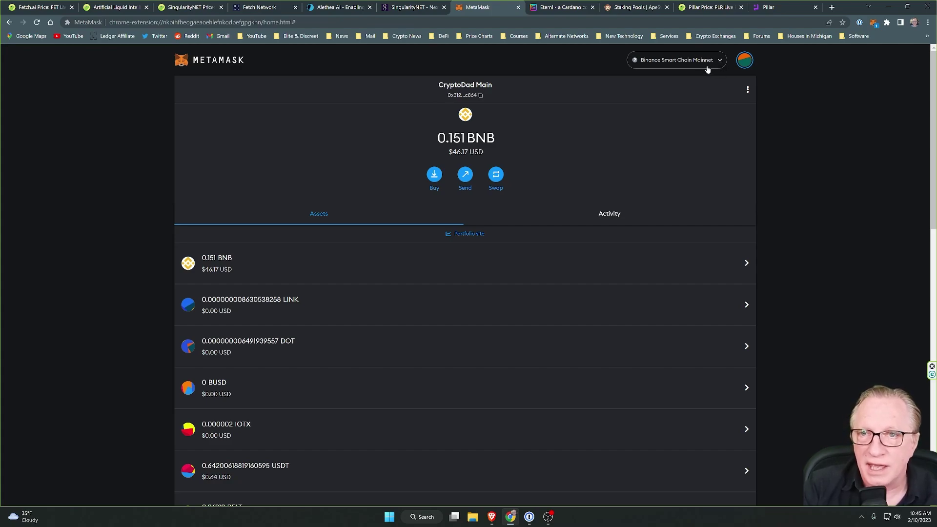
- Go into MetaMask's network settings to add a network, then close back to the Assets view
left_click(745, 61)
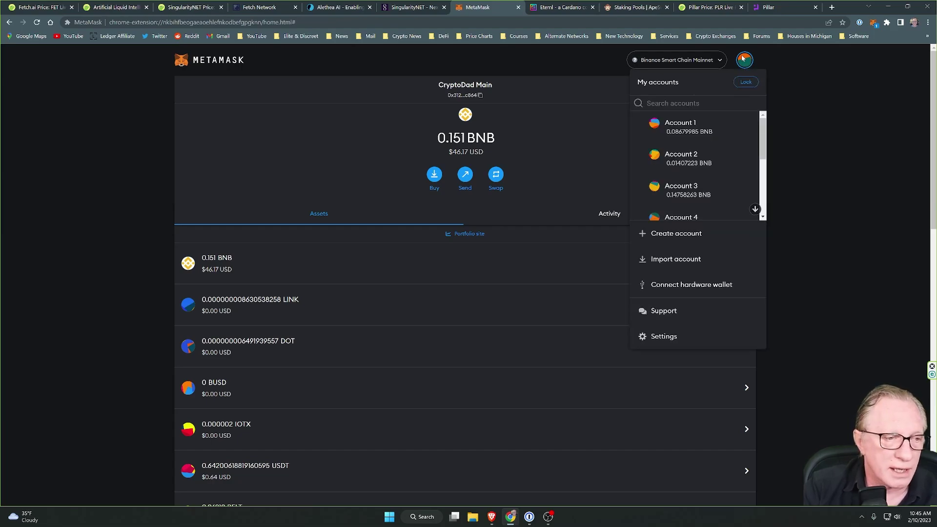
left_click(665, 337)
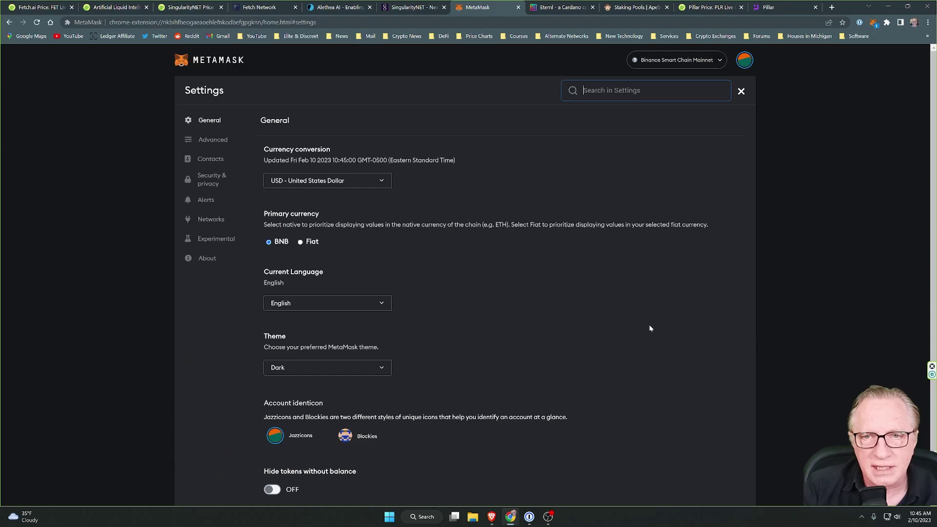
left_click(212, 220)
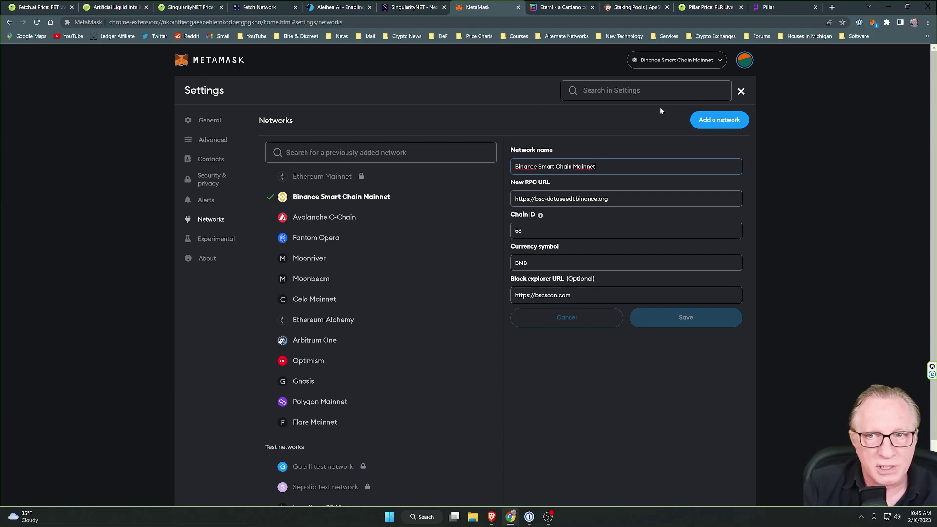
left_click(713, 120)
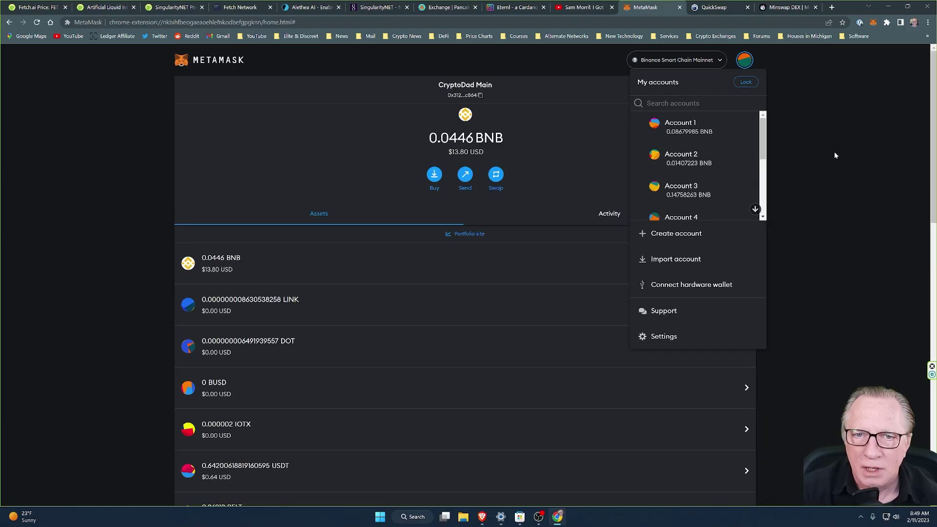
left_click(833, 153)
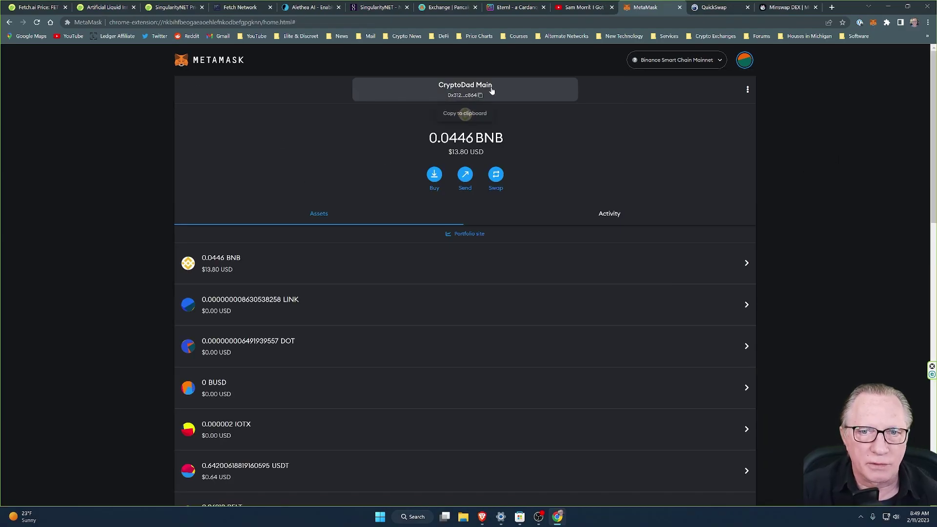
- Copy the MetaMask account address
left_click(462, 93)
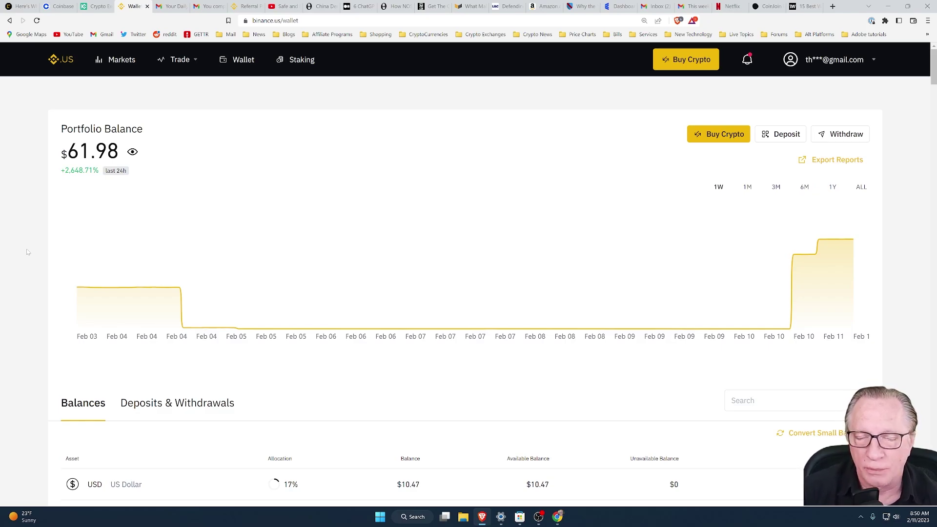
- Start a withdrawal from the BNB balance row in the Binance.US wallet
scroll(21, 258, "down", 4)
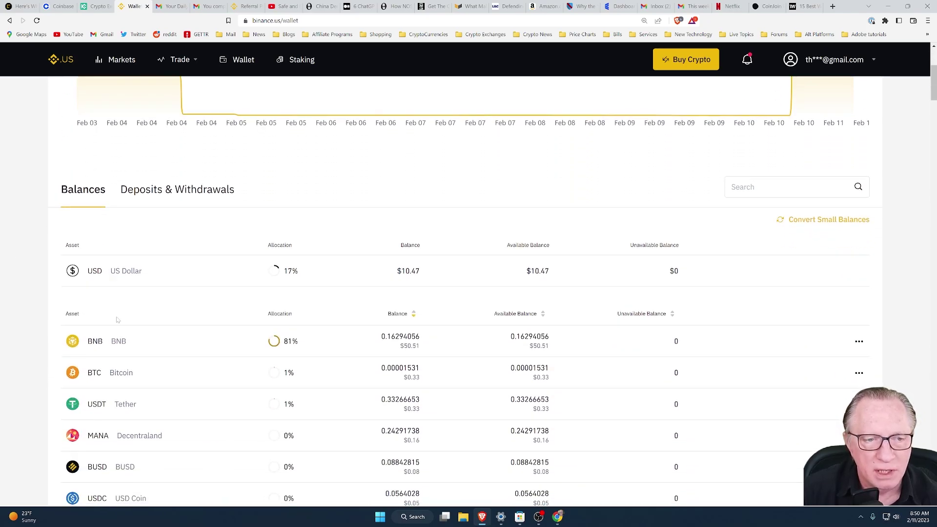
mouse_move(127, 344)
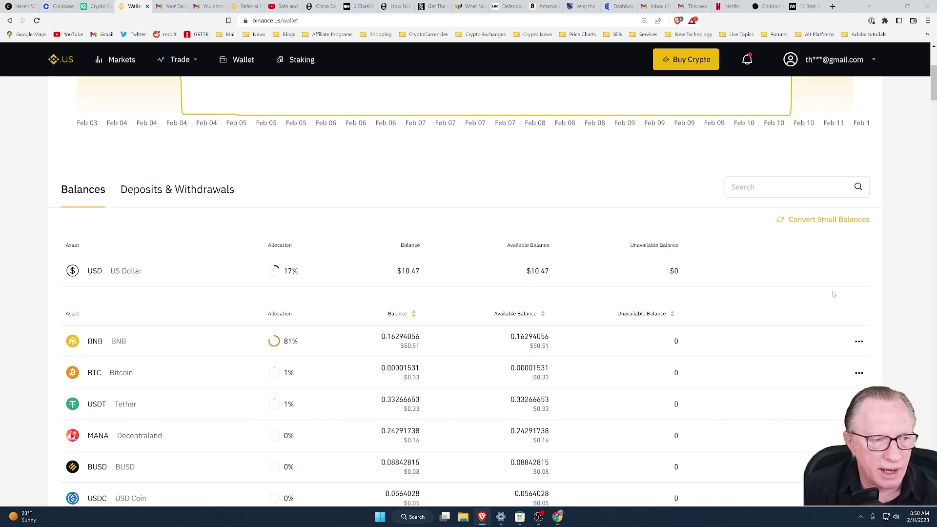
mouse_move(827, 284)
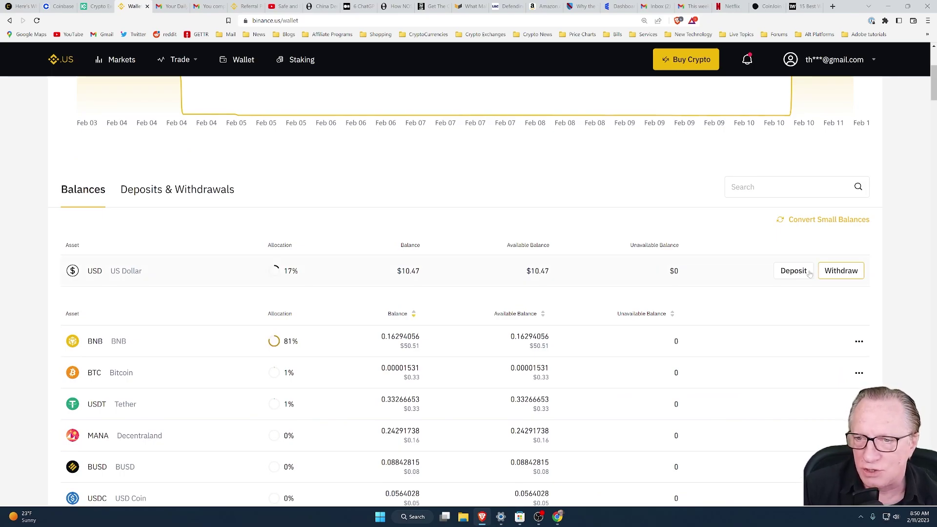
left_click(858, 342)
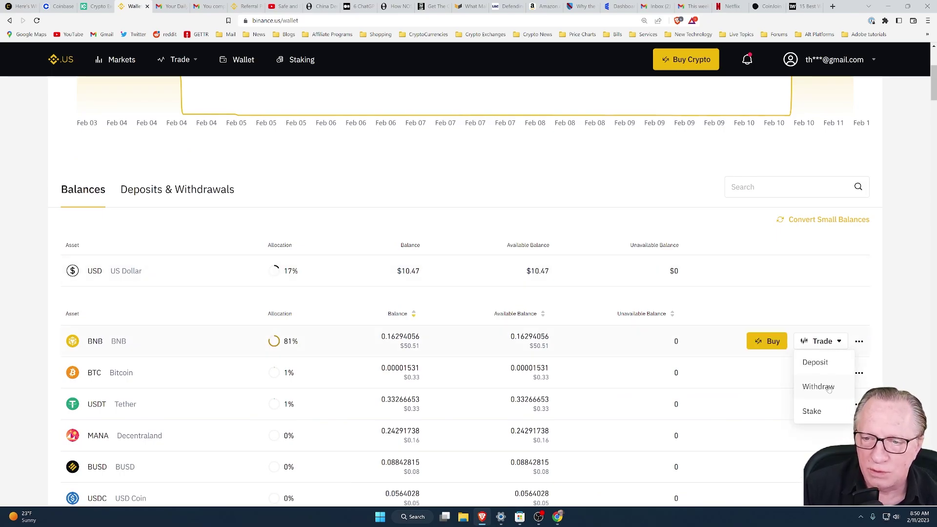
left_click(818, 386)
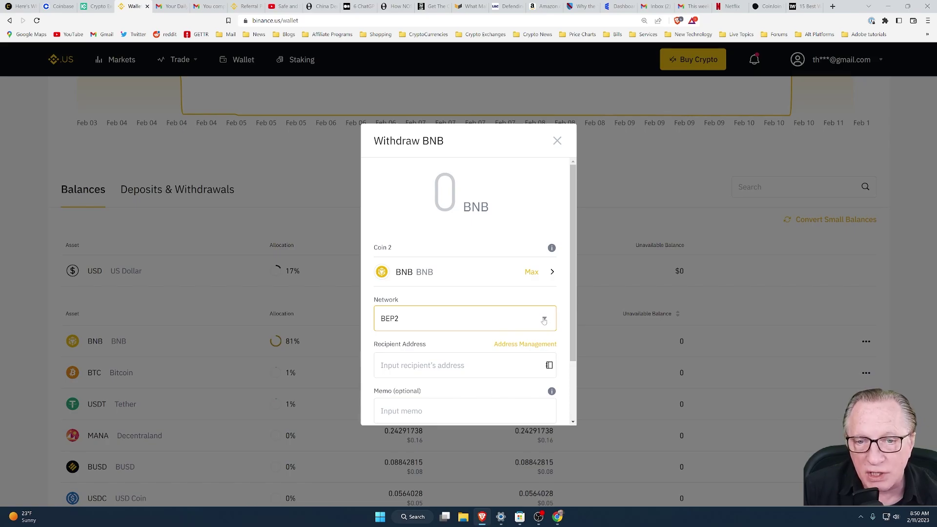
- Withdraw the full BNB balance over BEP20 (BSC) to the pasted wallet address and preview it
left_click(544, 320)
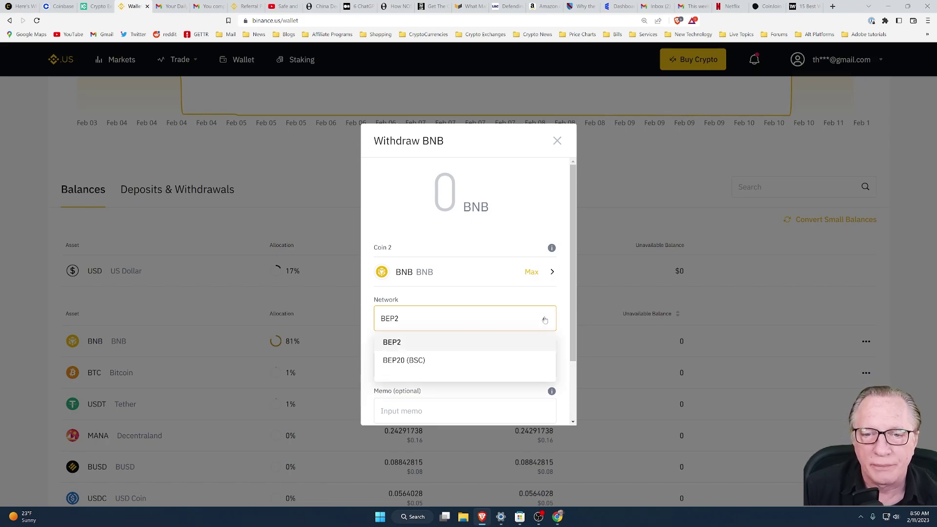
left_click(448, 362)
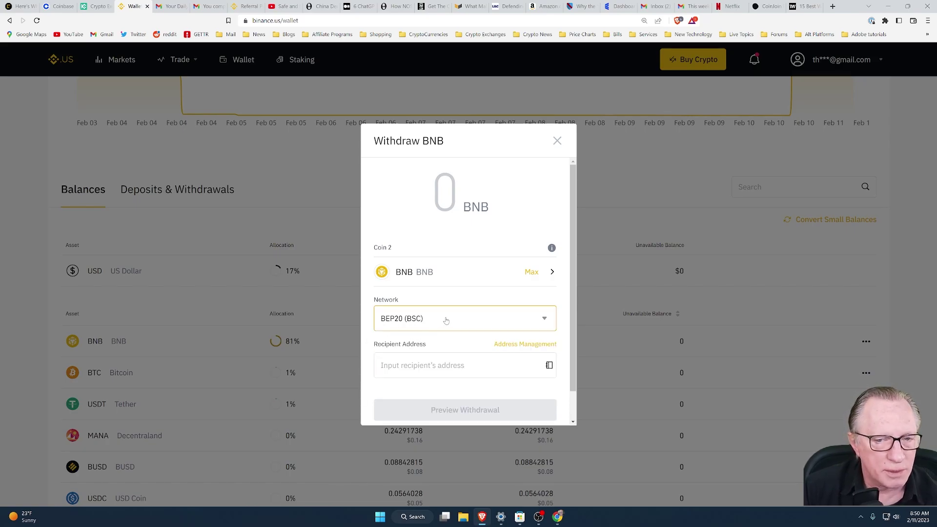
right_click(413, 371)
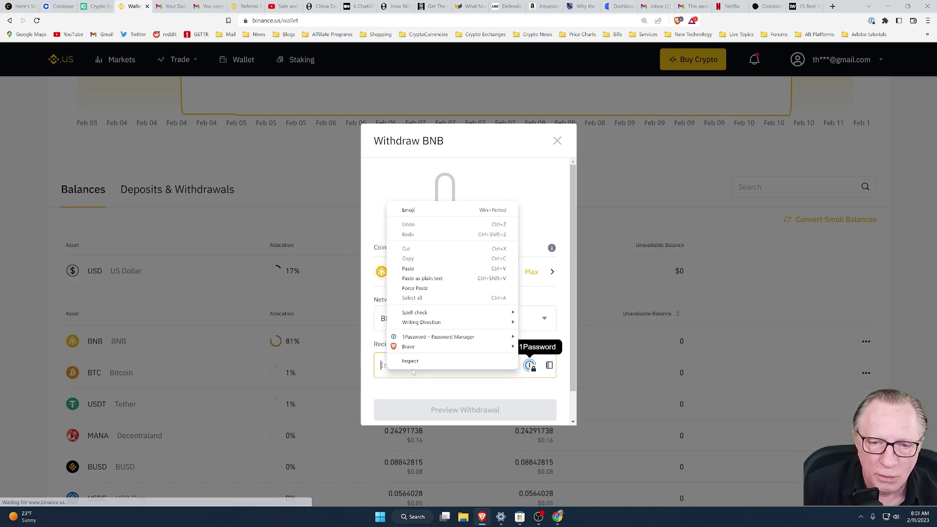
left_click(415, 268)
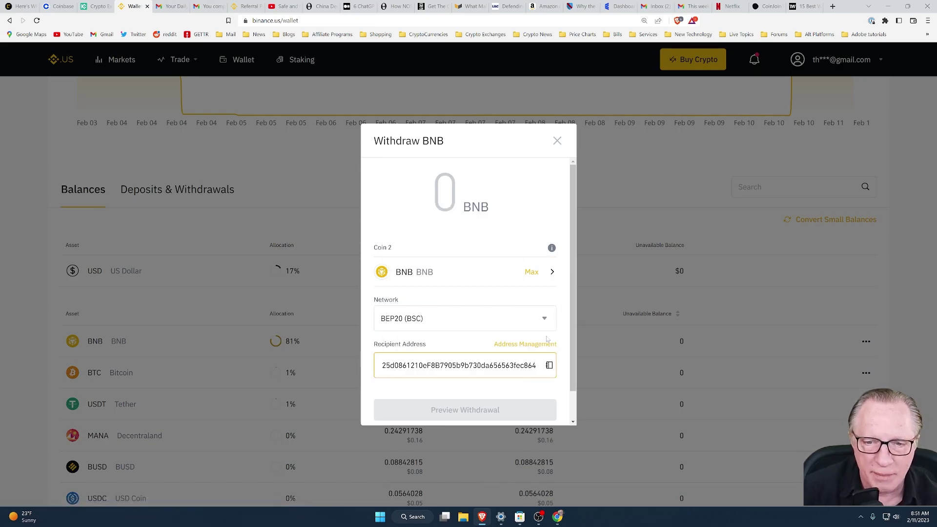
left_click(531, 272)
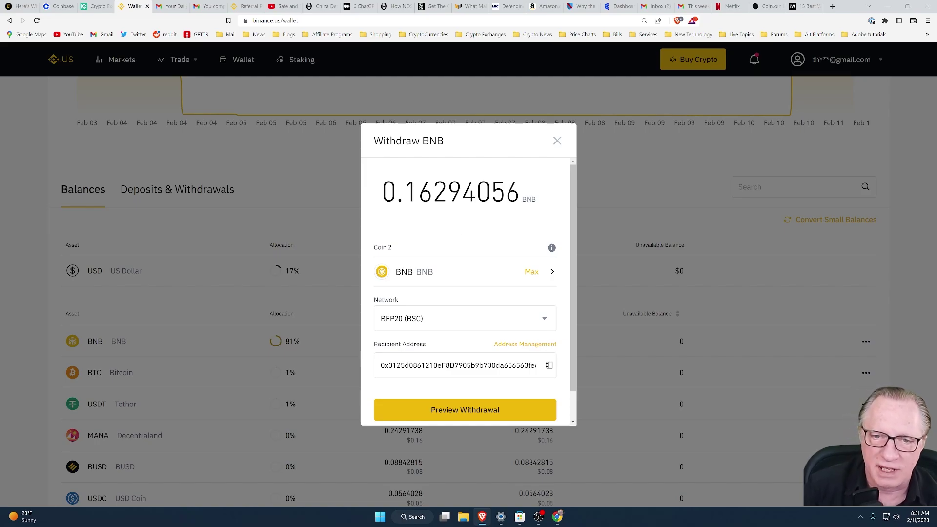
scroll(472, 244, "down", 1)
left_click(472, 379)
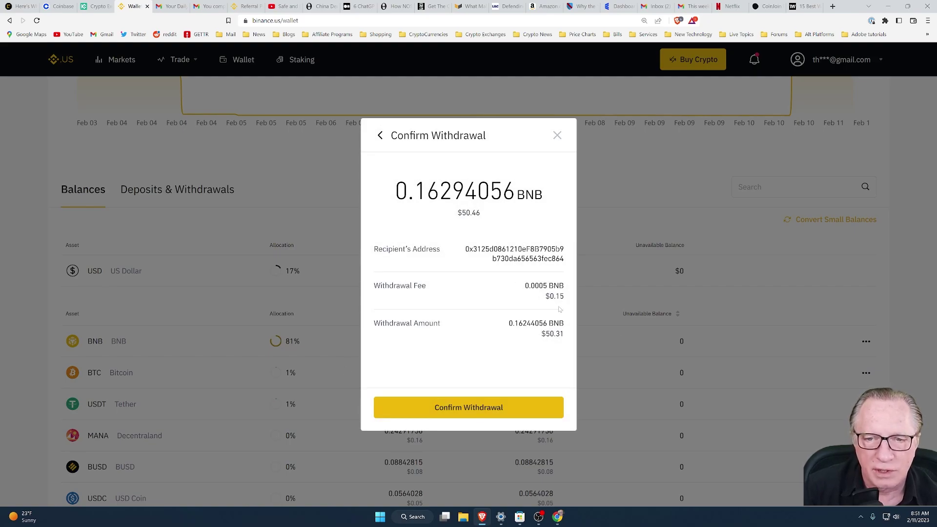
- Confirm the BNB withdrawal with the Google Authenticator code and approve it from the Binance US email
left_click(459, 407)
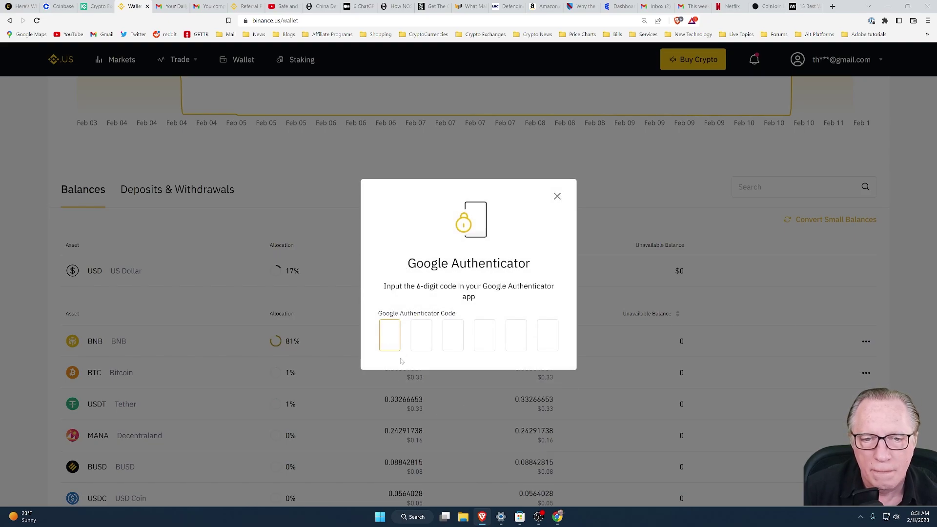
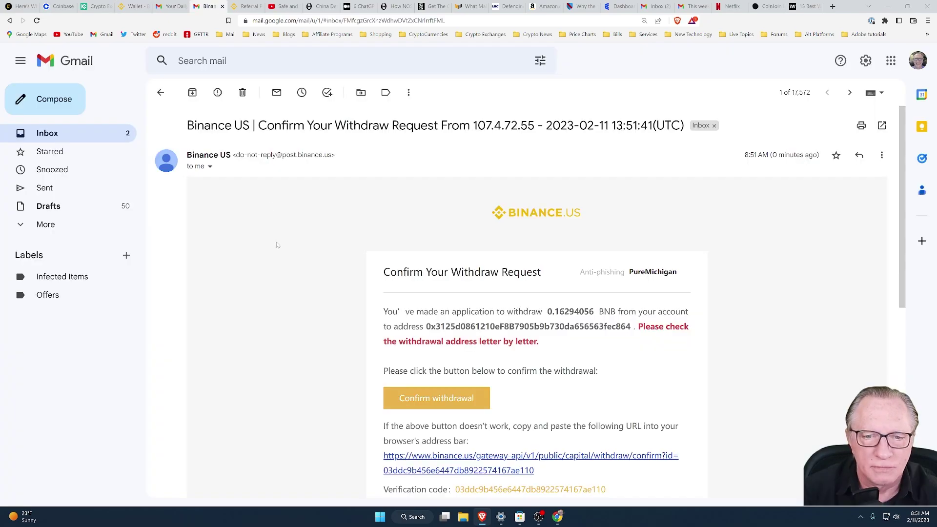
left_click(450, 402)
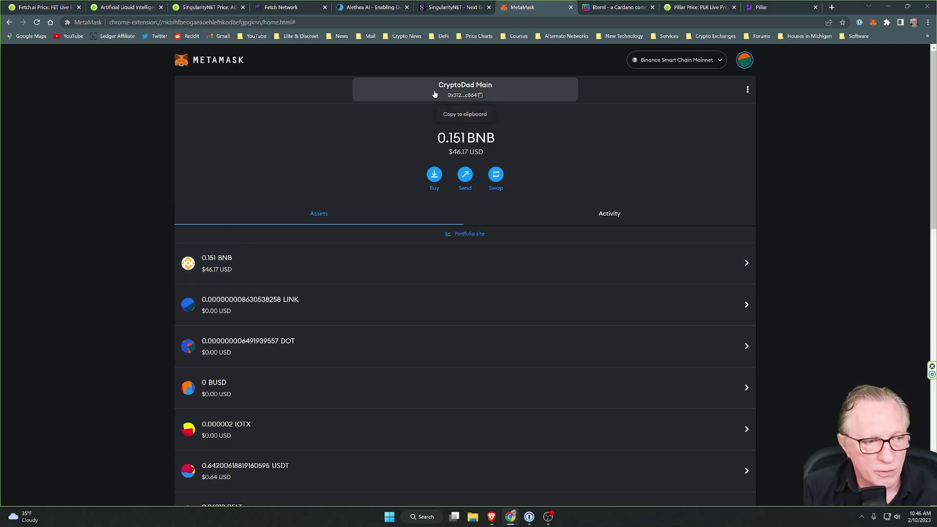
- Launch Defistation from the DeFi bookmarks, then switch over to the PancakeSwap exchange
left_click(446, 37)
left_click(468, 246)
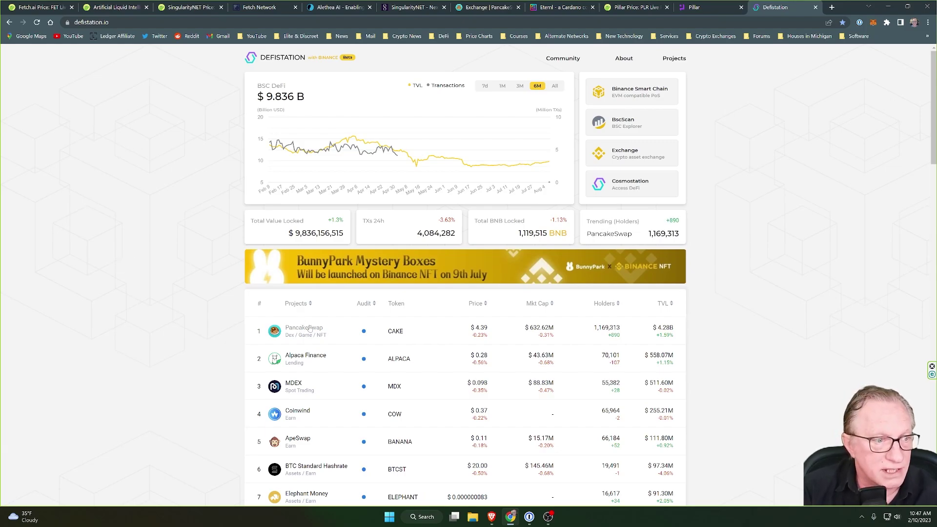
key("ctrl+7")
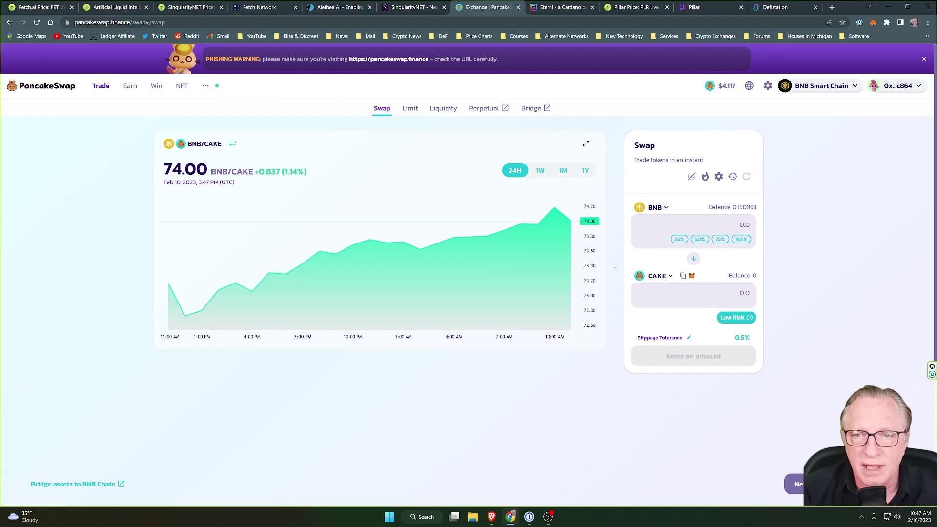
- Copy Fetch.ai's BNB Smart Chain contract address from CoinGecko and return to PancakeSwap
left_click(669, 276)
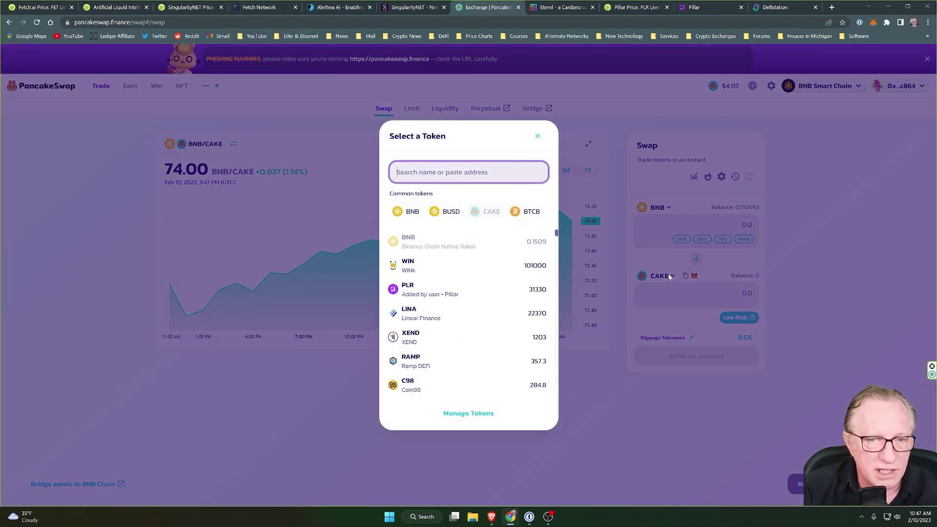
left_click(538, 137)
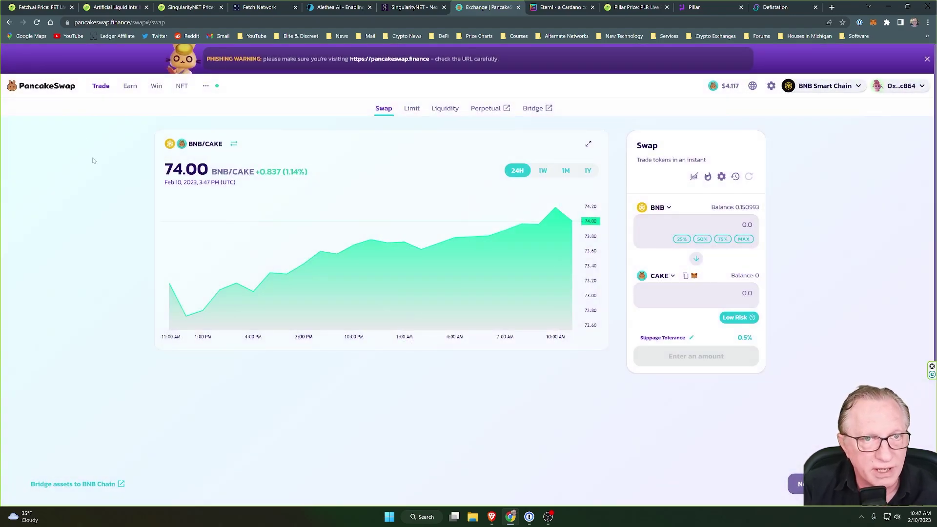
left_click(39, 7)
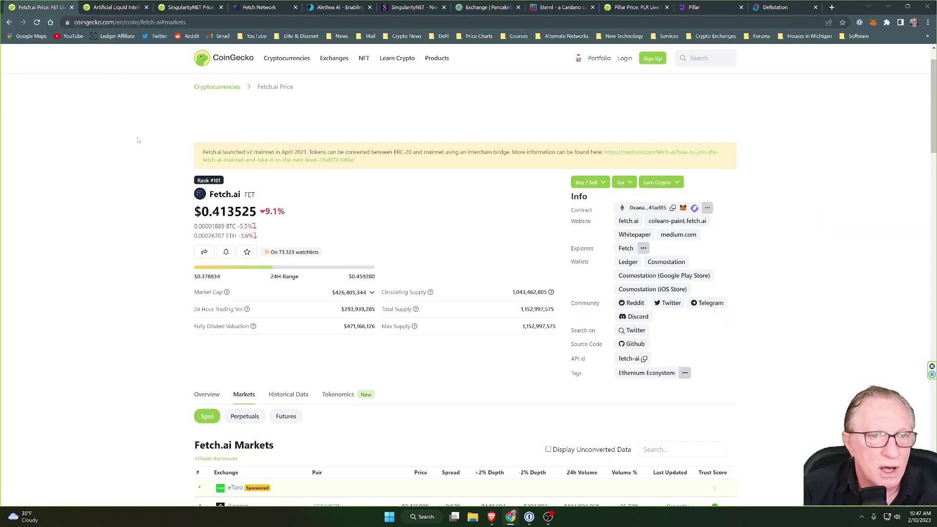
left_click(707, 208)
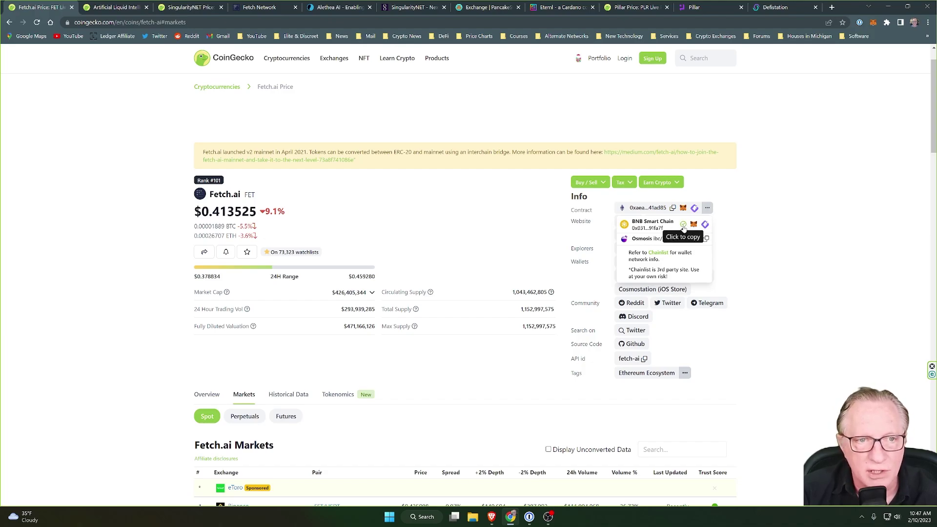
left_click(684, 226)
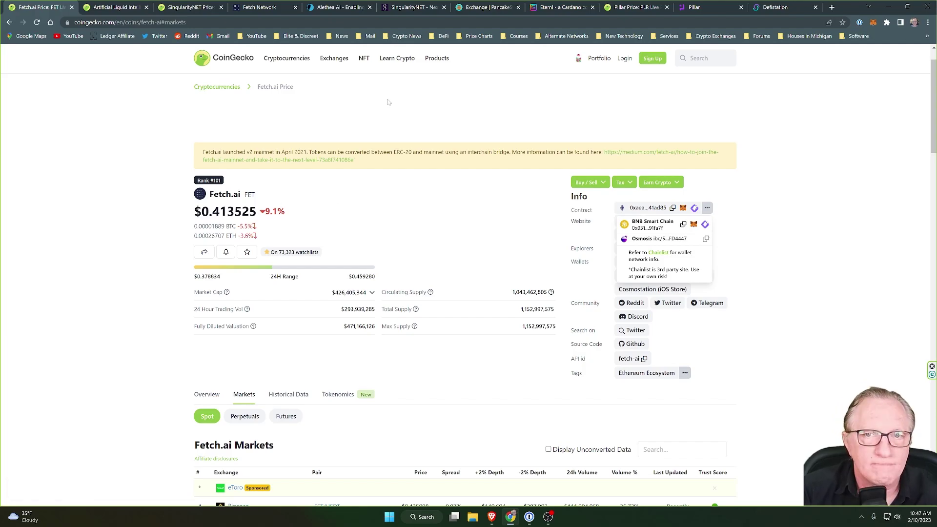
left_click(488, 8)
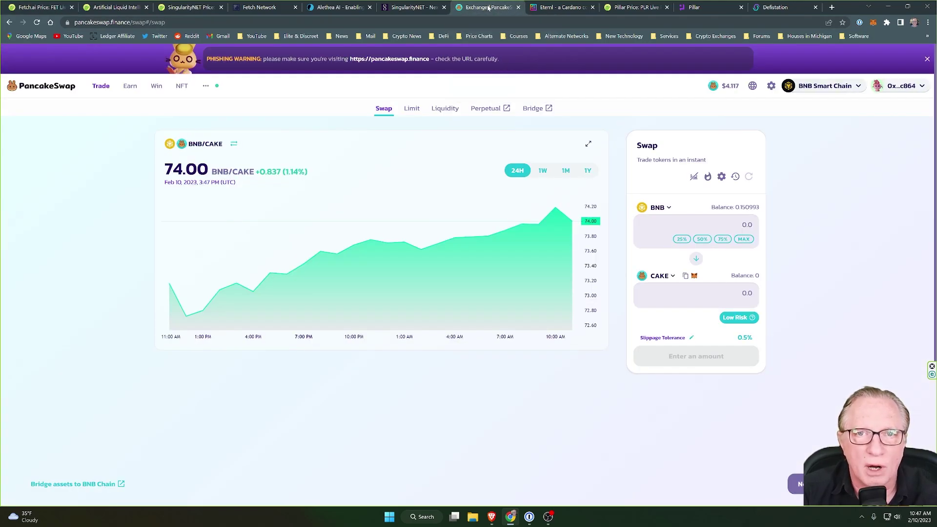
- Paste the FET contract address into the receive-token search and import Fetch.ai (FET), accepting the risk warning
left_click(666, 276)
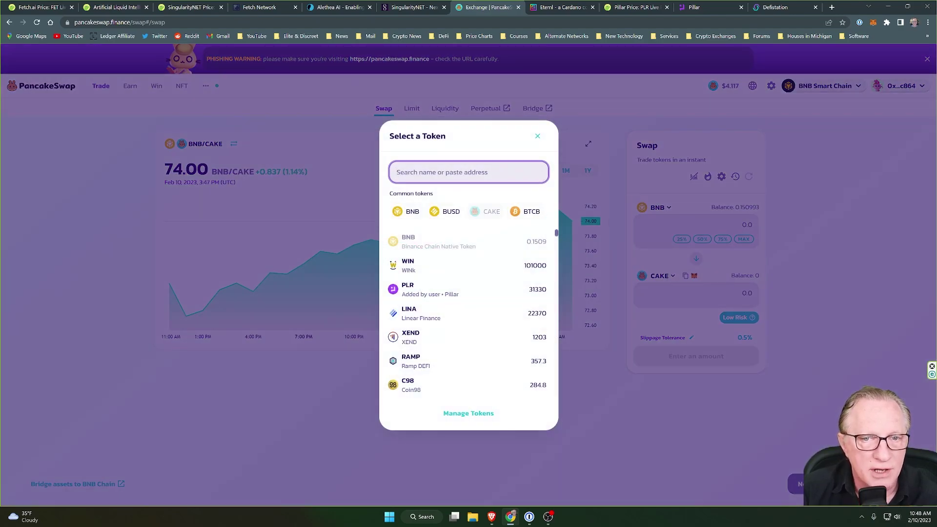
right_click(393, 172)
left_click(410, 239)
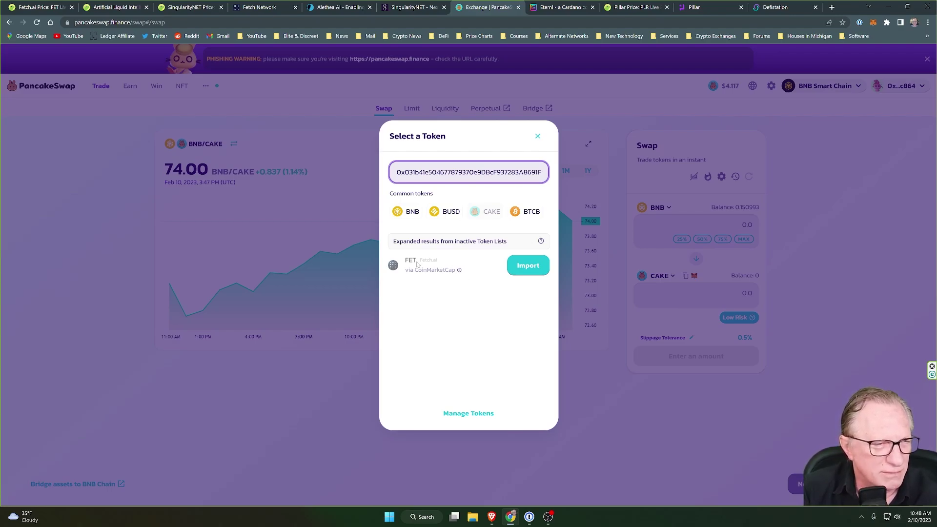
left_click(528, 268)
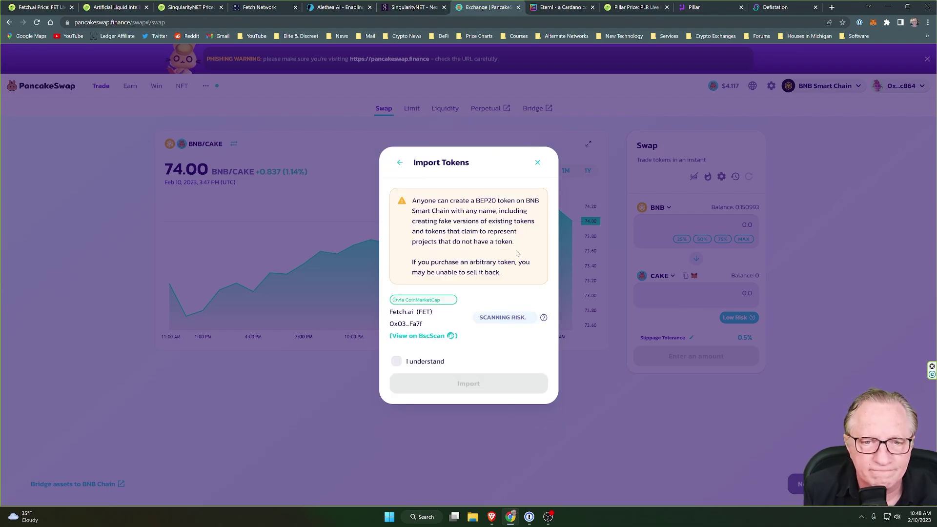
left_click(396, 361)
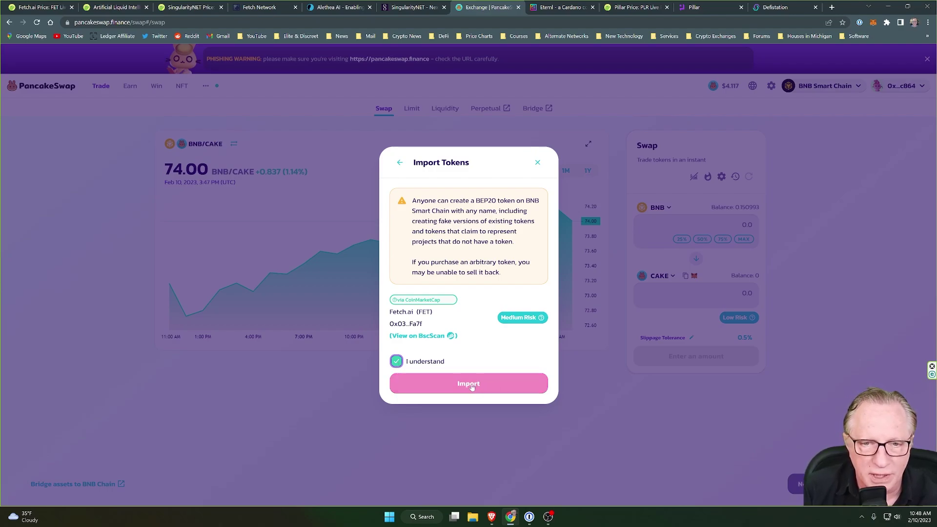
left_click(471, 386)
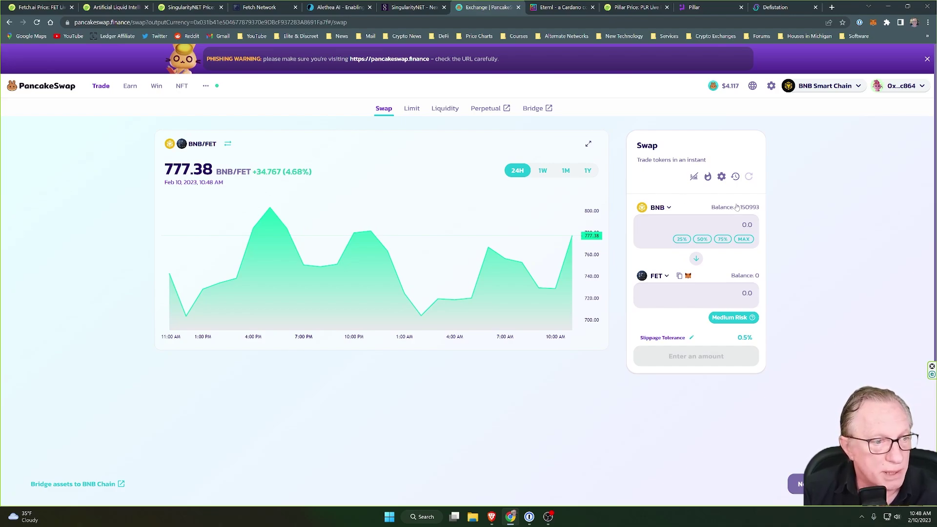
- Swap 75% of the BNB balance (0.105744 BNB) for about 75.79 FET and approve it in MetaMask
left_click(723, 239)
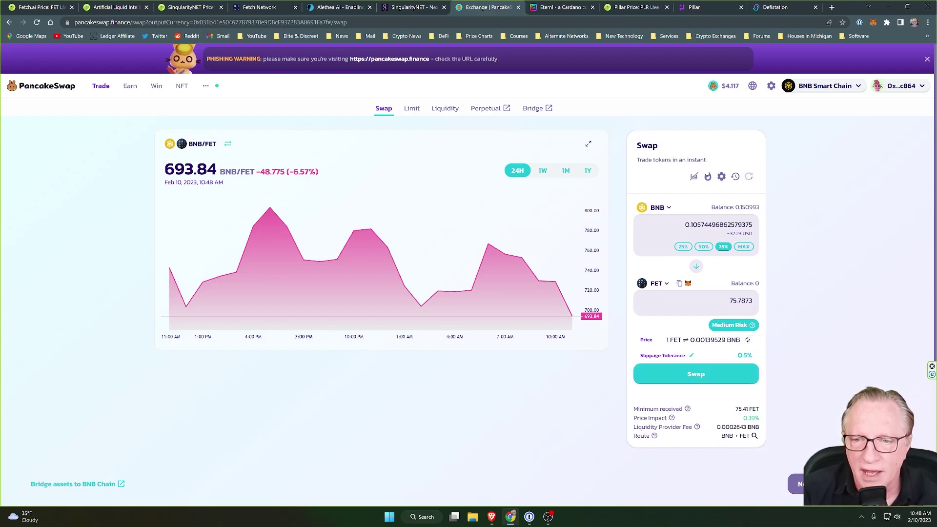
left_click(698, 376)
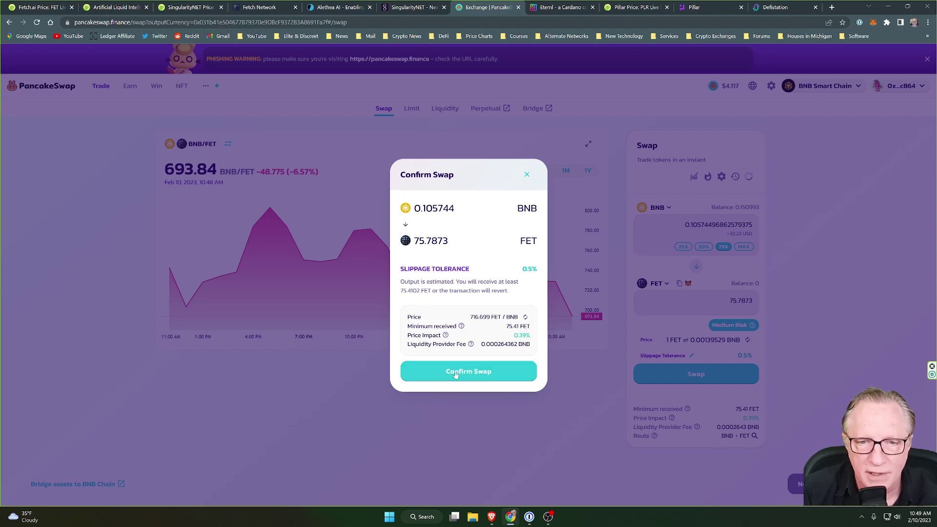
left_click(455, 374)
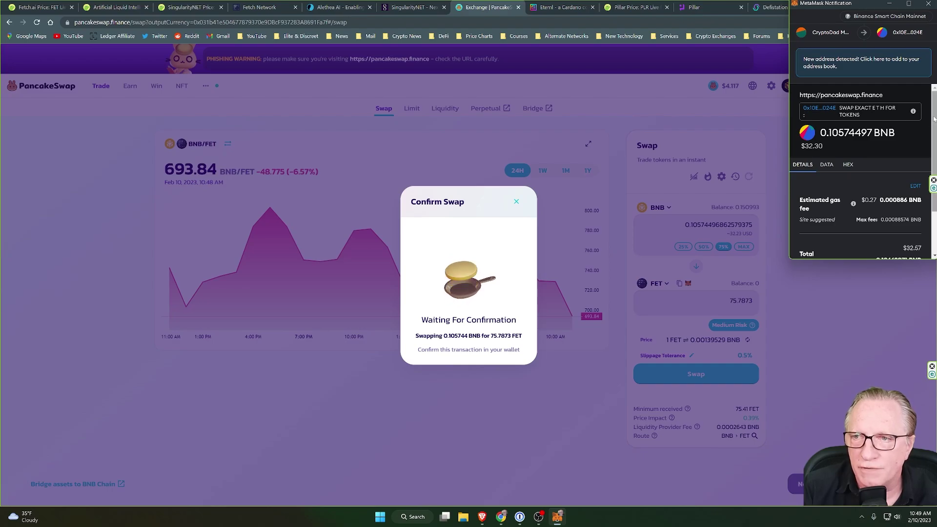
scroll(934, 120, "down", 3)
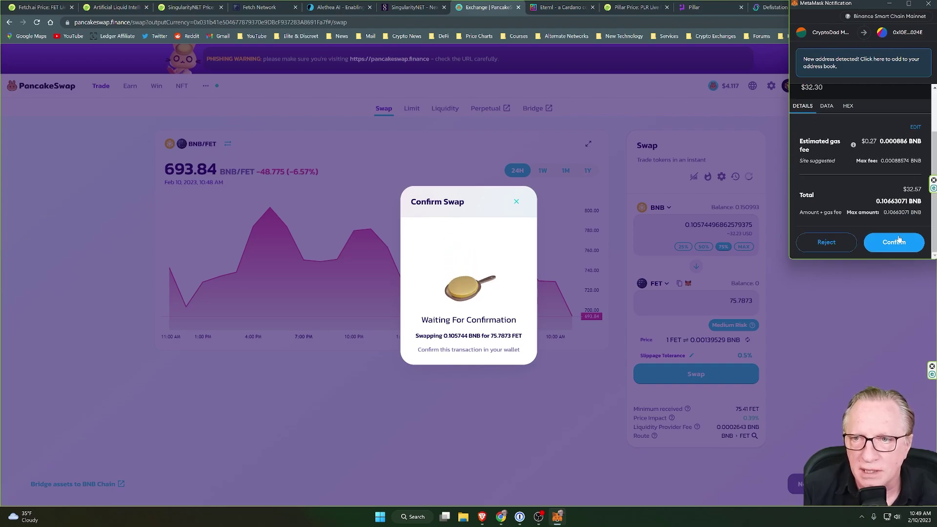
scroll(900, 239, "up", 3)
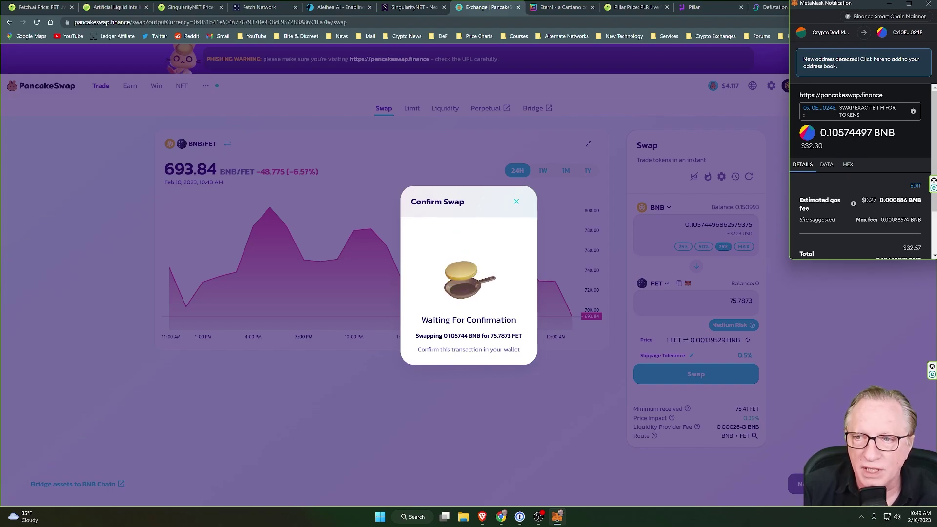
scroll(861, 171, "down", 2)
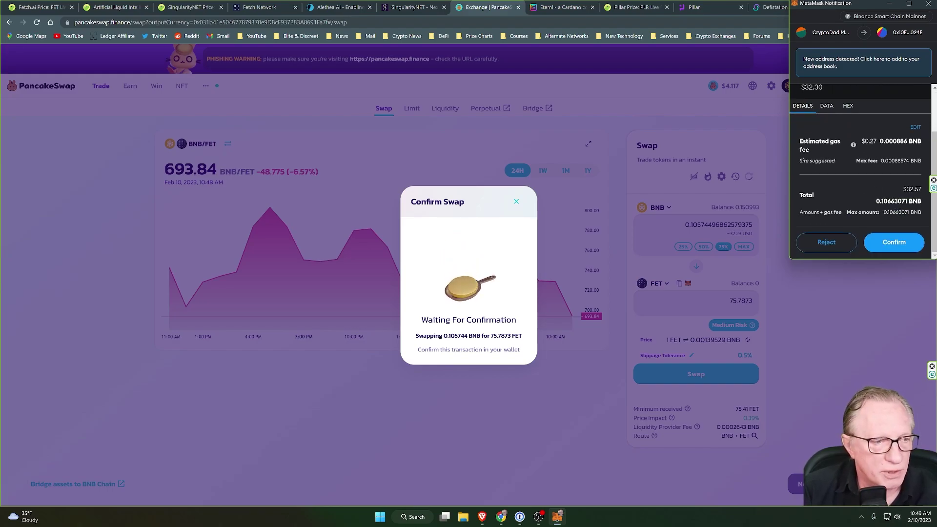
left_click(896, 244)
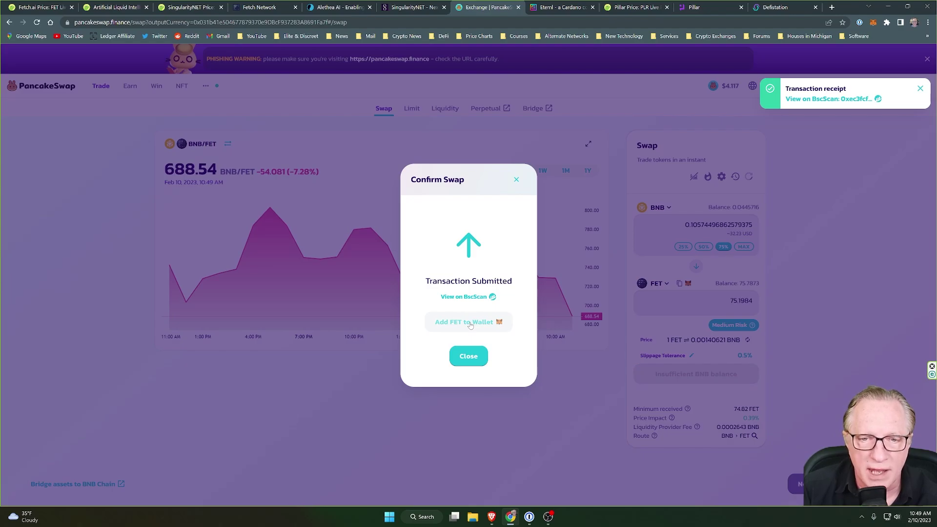
- Add FET to MetaMask's token list and dismiss the transaction-submitted notice
left_click(469, 322)
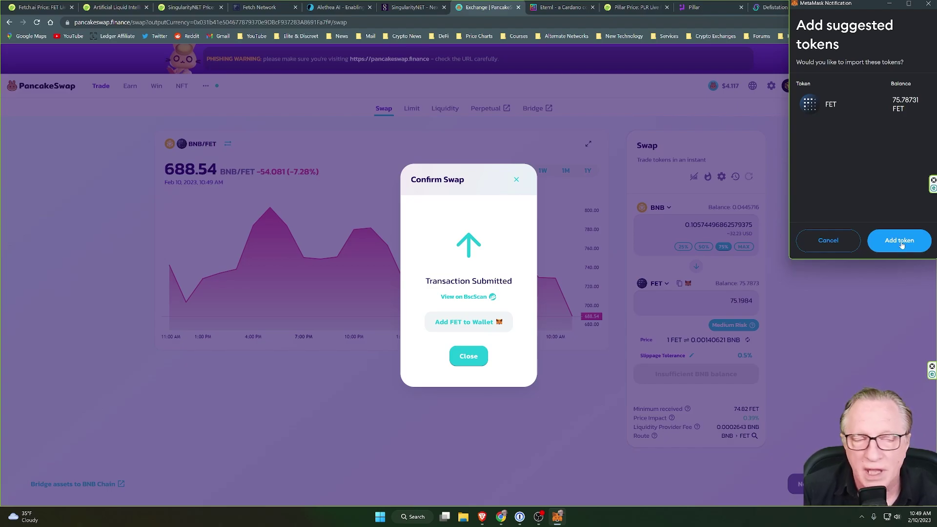
left_click(901, 243)
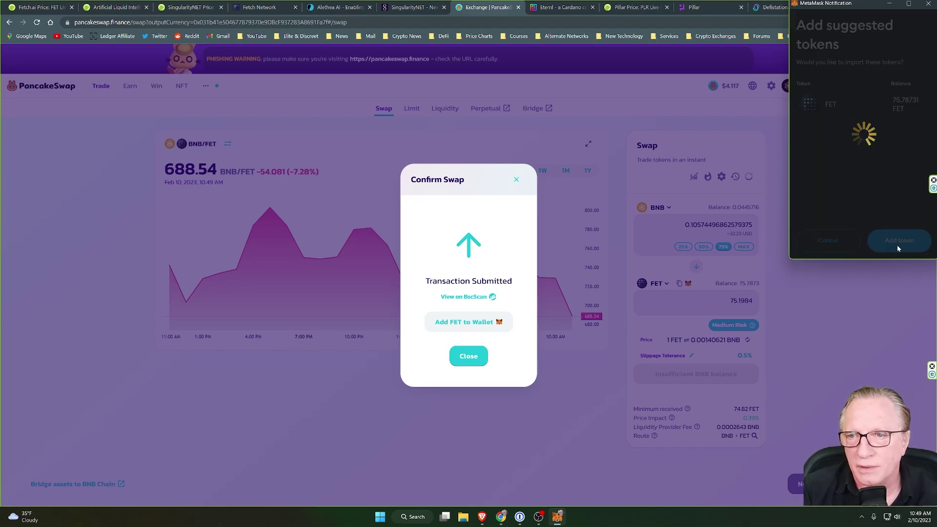
left_click(469, 357)
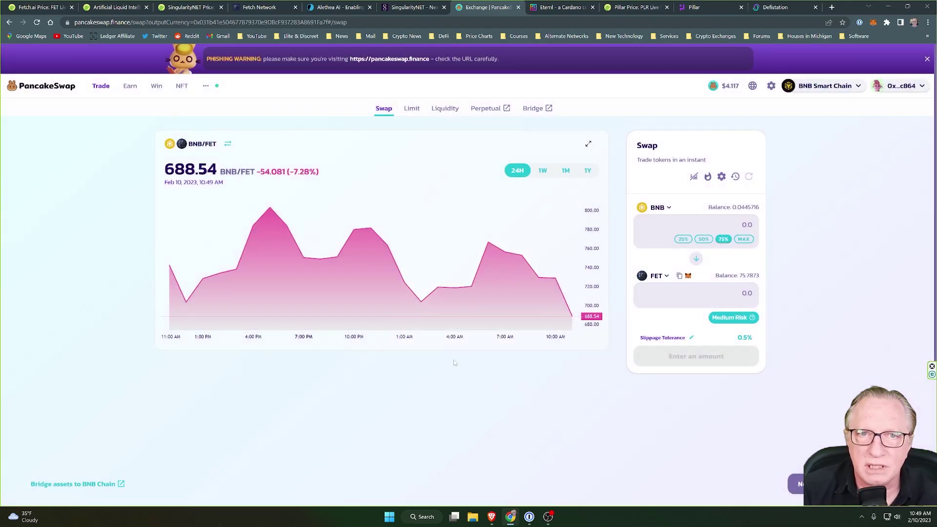
- Check MetaMask's expanded Assets list for 75.78731 FET, then return to the ALI price page
left_click(873, 25)
left_click(871, 75)
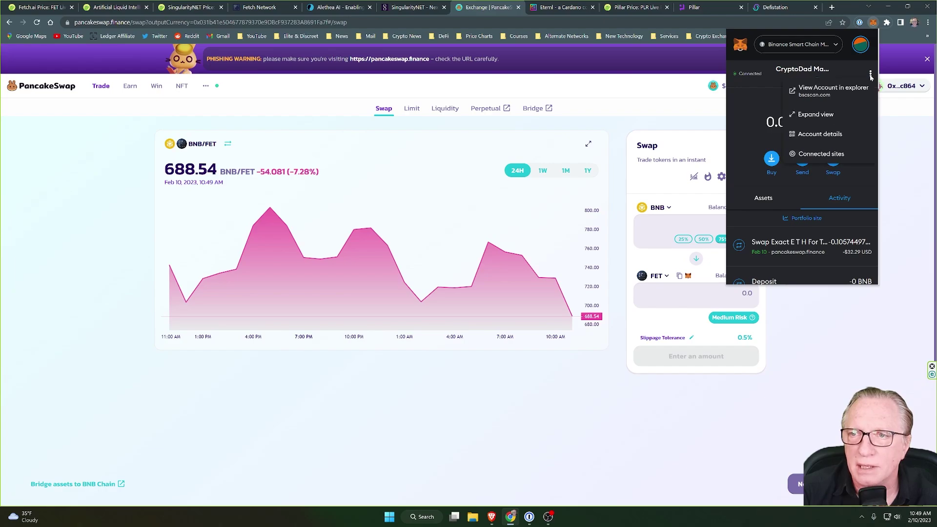
left_click(824, 115)
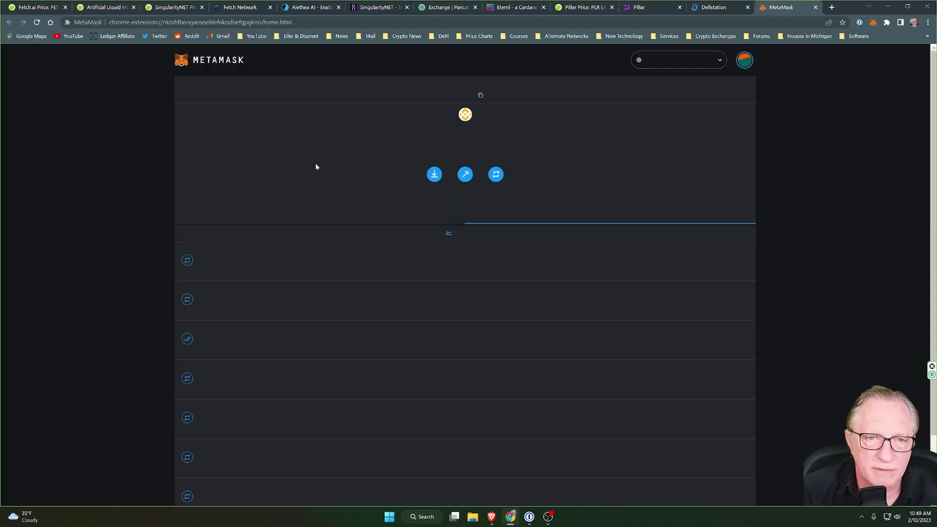
left_click(319, 214)
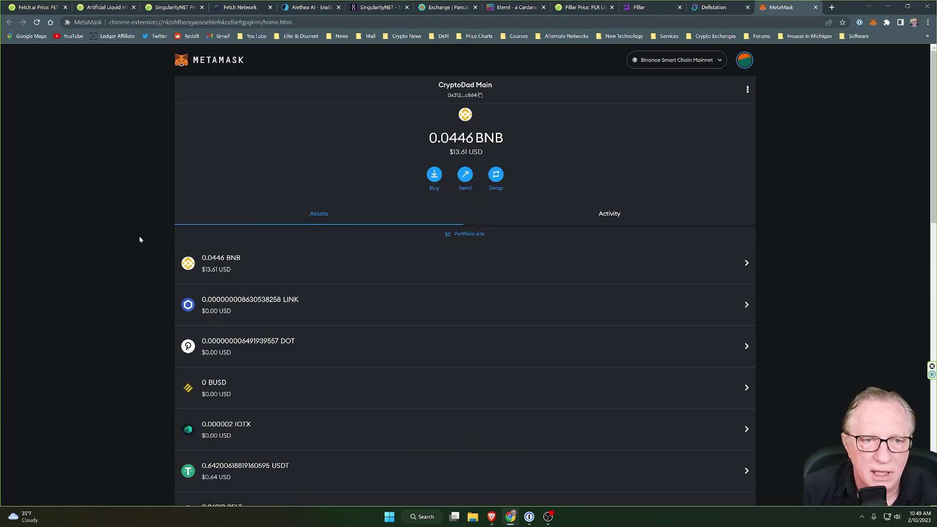
scroll(349, 276, "down", 3)
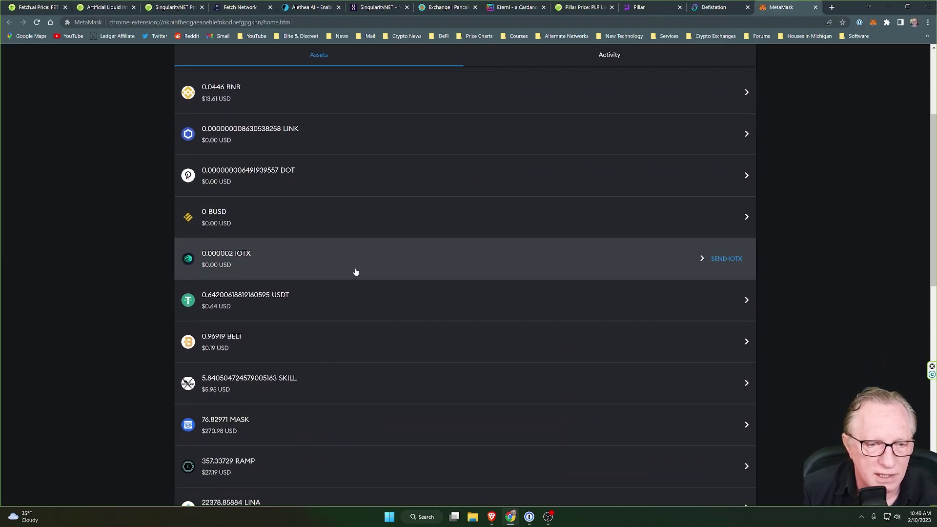
scroll(355, 272, "down", 6)
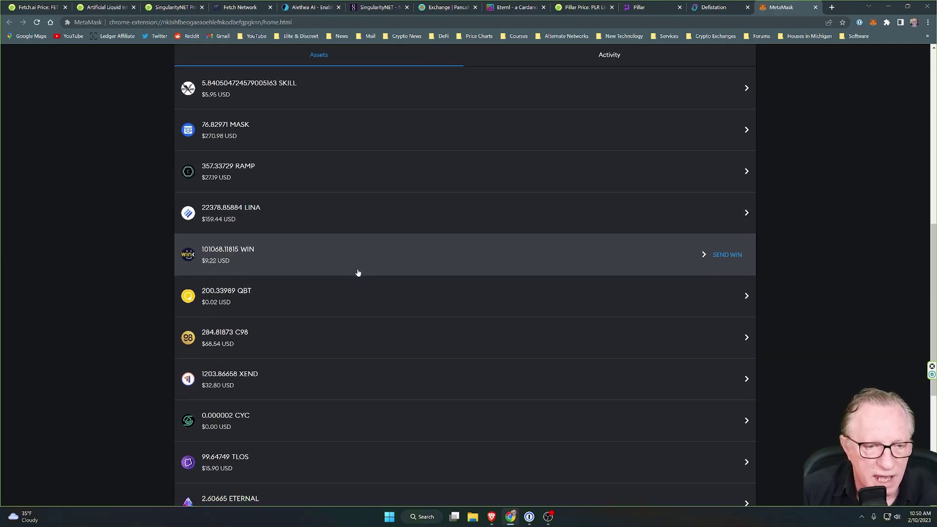
scroll(358, 272, "down", 5)
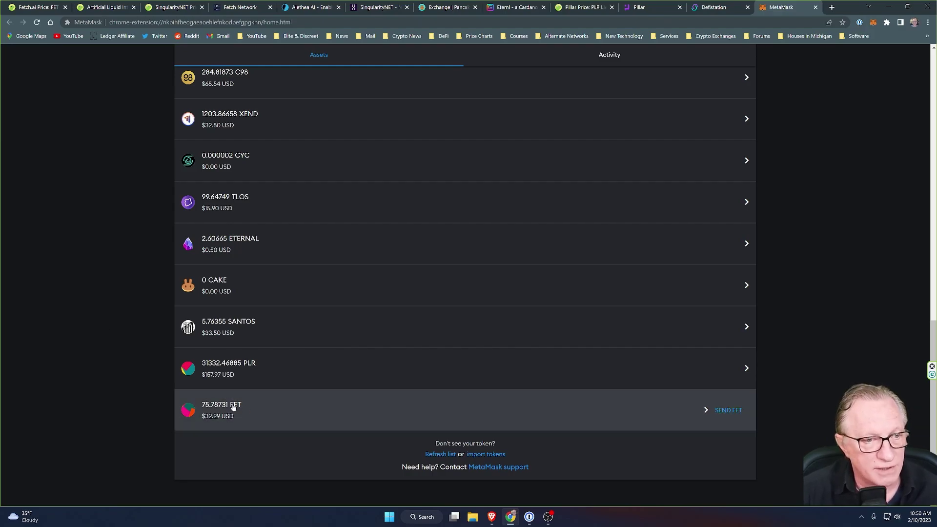
scroll(147, 385, "up", 10)
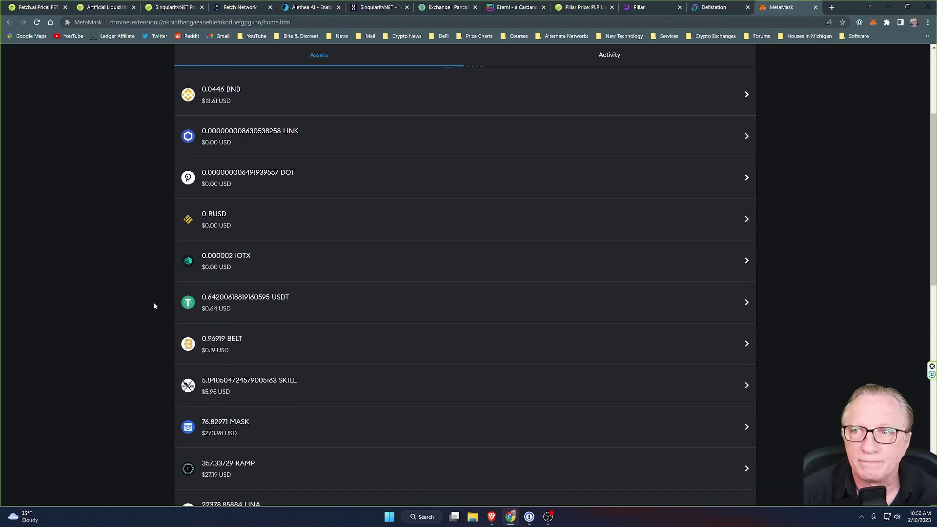
left_click(107, 8)
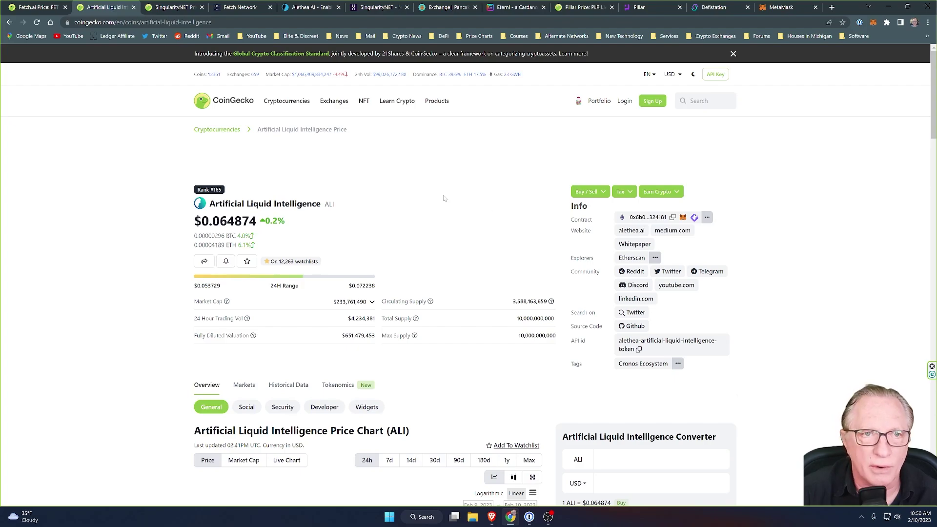
- Look over the Alethea AI website, then view the exchanges trading ALI on CoinGecko
left_click(311, 7)
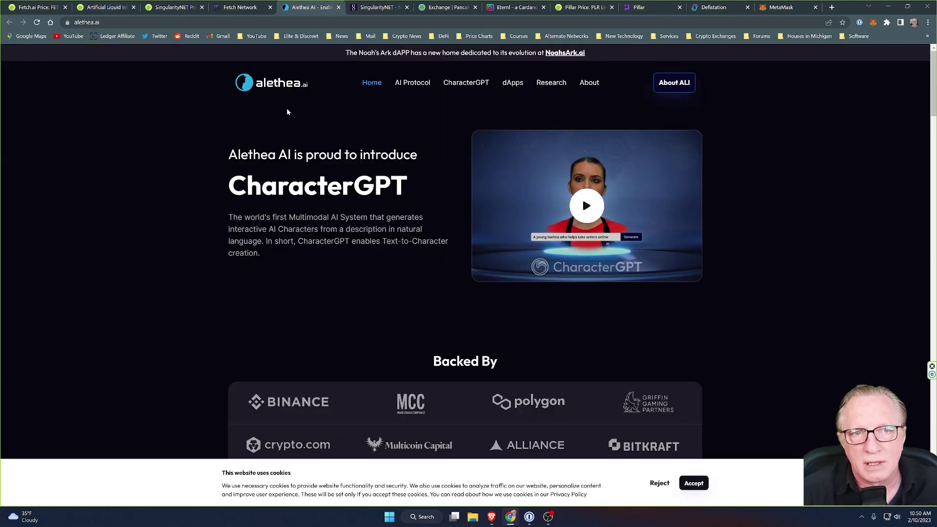
scroll(321, 188, "down", 4)
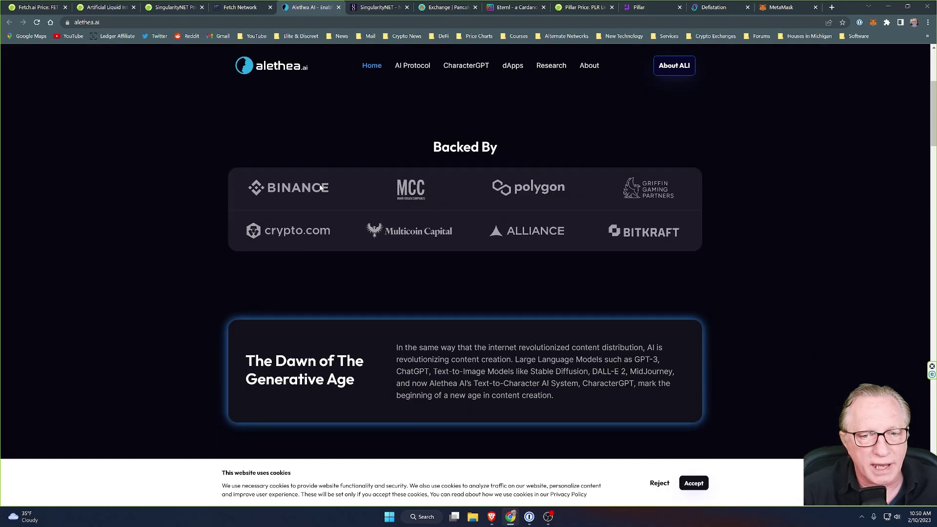
scroll(295, 190, "down", 5)
scroll(293, 195, "up", 8)
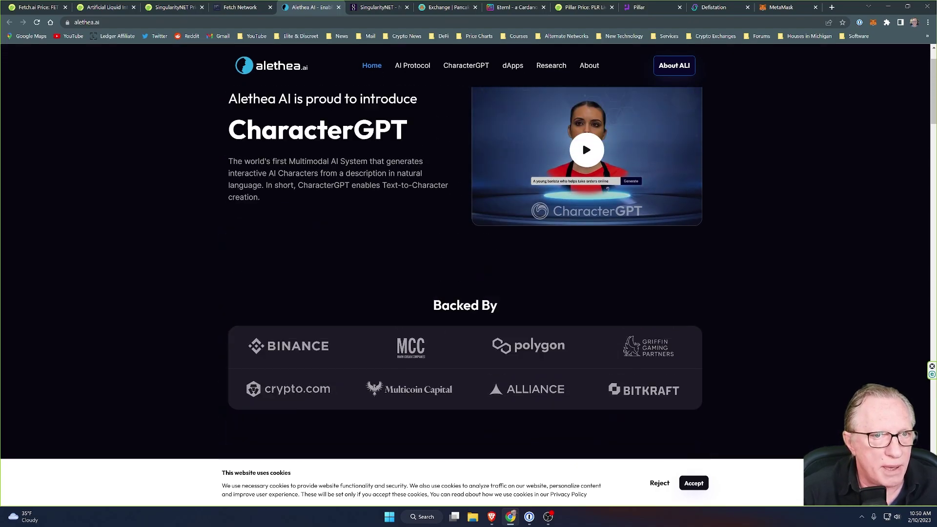
scroll(271, 115, "up", 1)
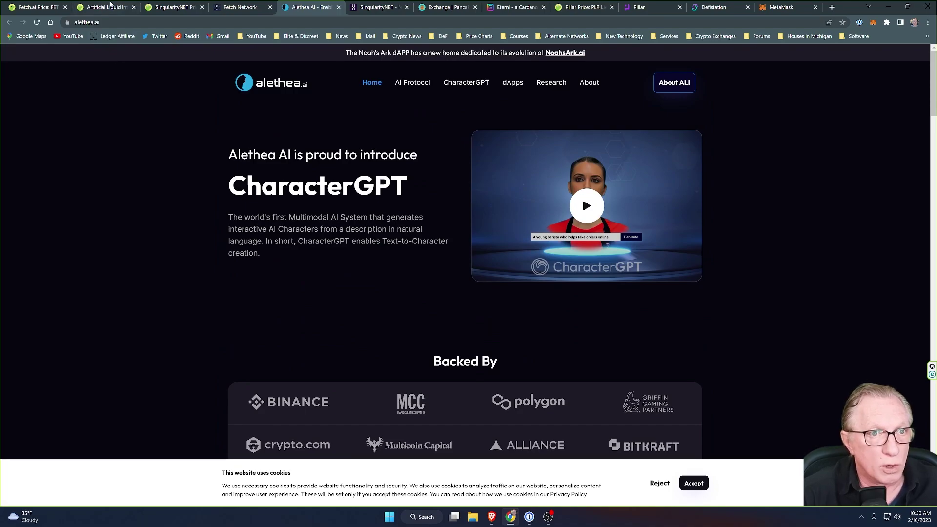
left_click(109, 8)
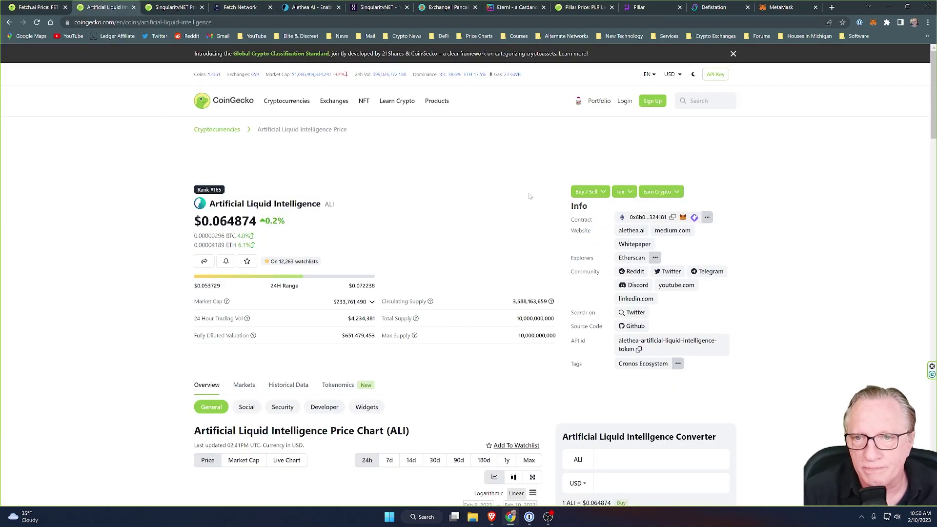
scroll(167, 276, "down", 6)
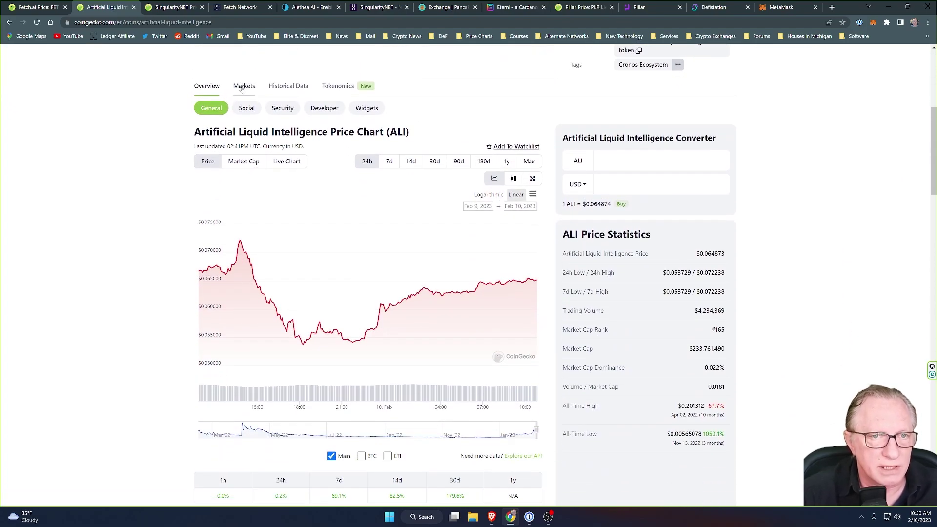
left_click(245, 87)
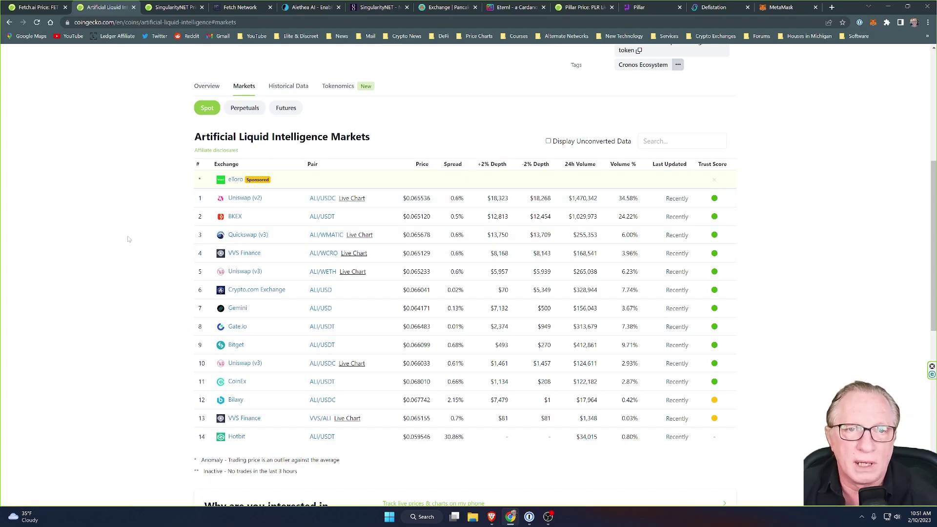
- Expand ALI's contract list to show its Polygon POS and Cronos addresses
scroll(104, 266, "up", 6)
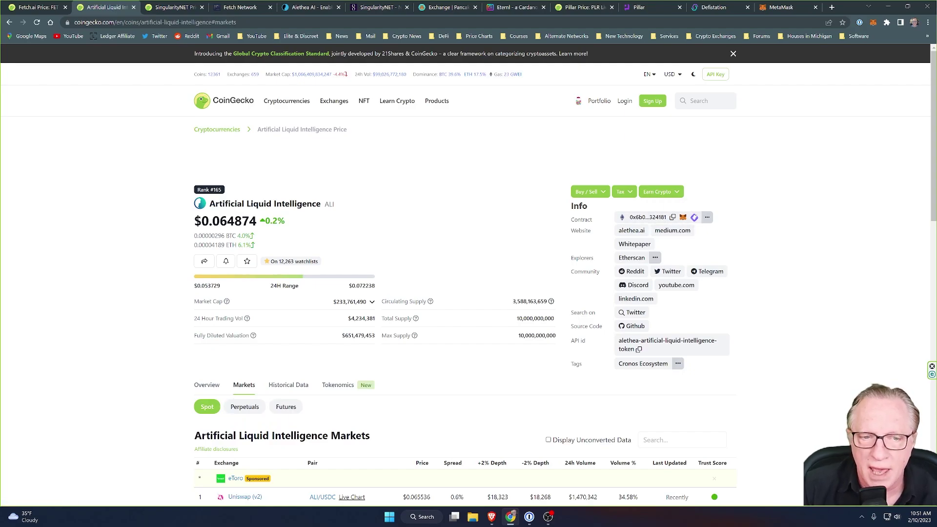
scroll(467, 322, "down", 3)
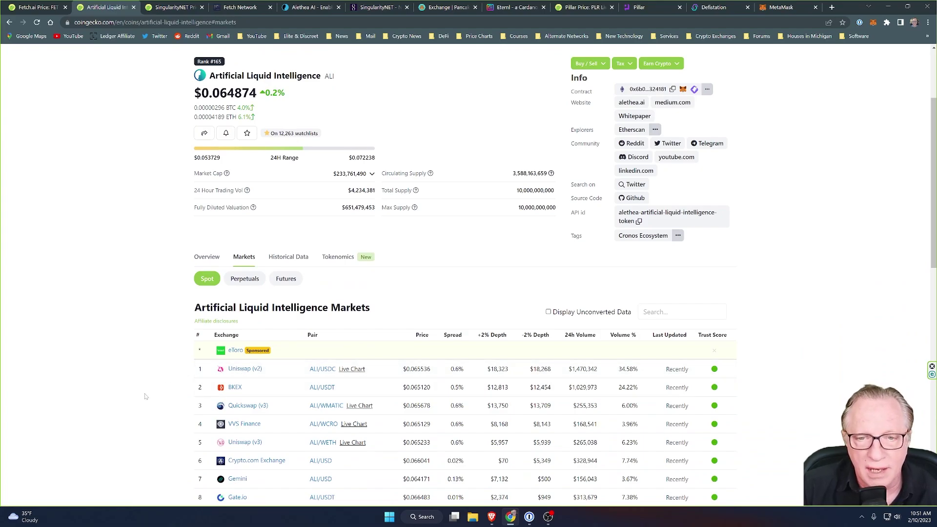
scroll(141, 388, "up", 2)
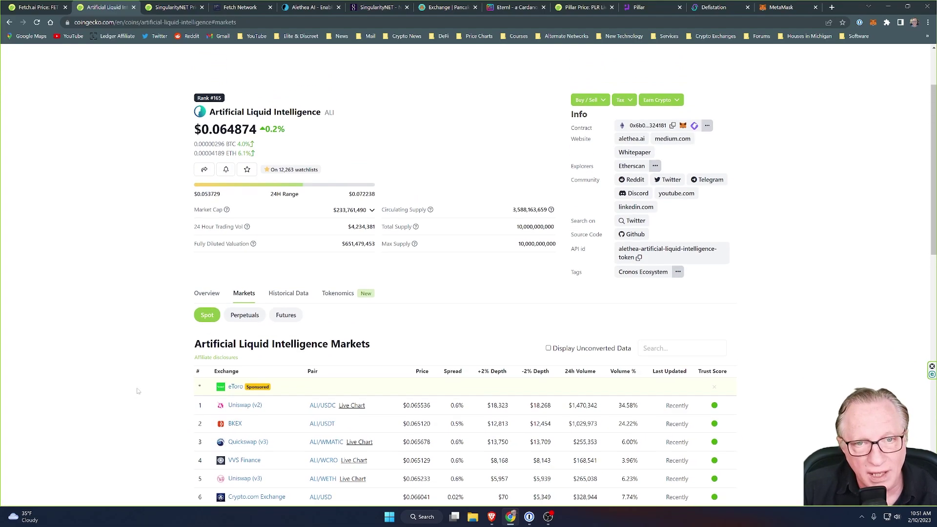
scroll(135, 386, "down", 2)
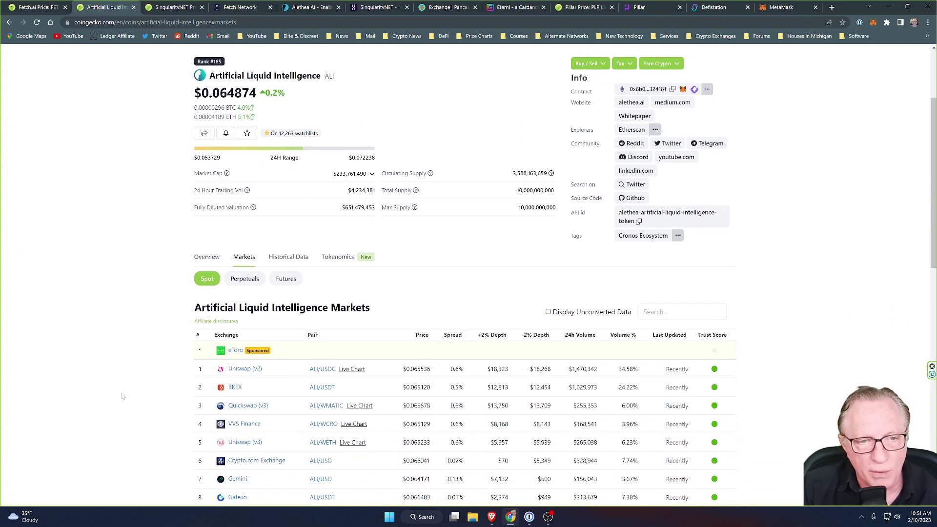
scroll(125, 397, "up", 2)
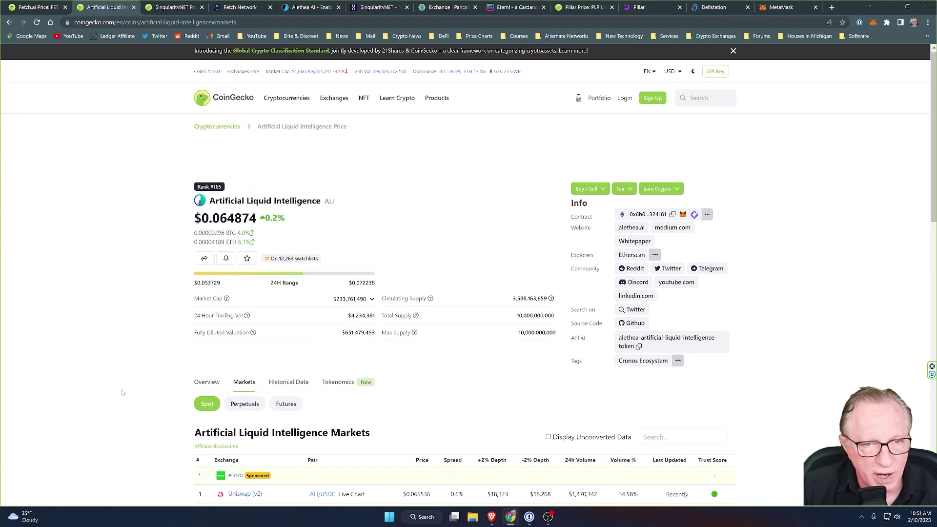
left_click(708, 218)
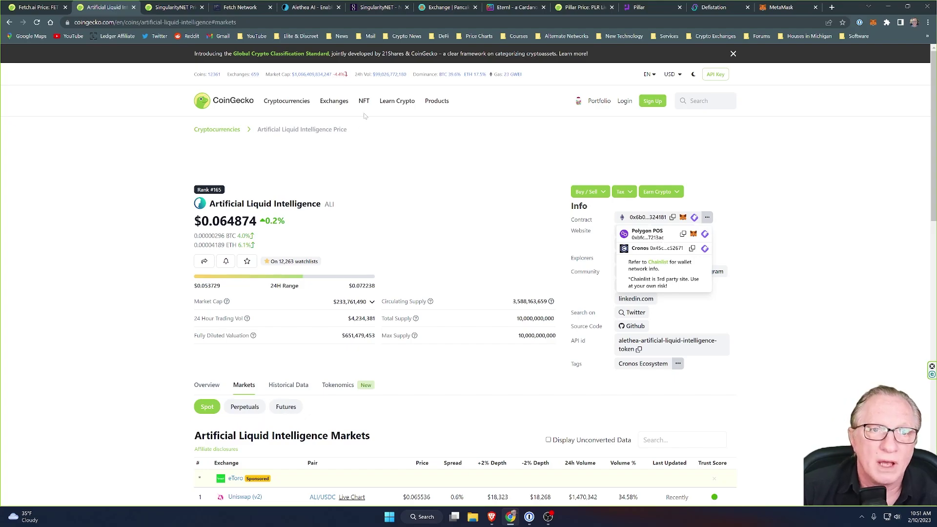
- Switch MetaMask to Polygon Mainnet, copy the account address, and go to Coinbase's My assets page
left_click(782, 7)
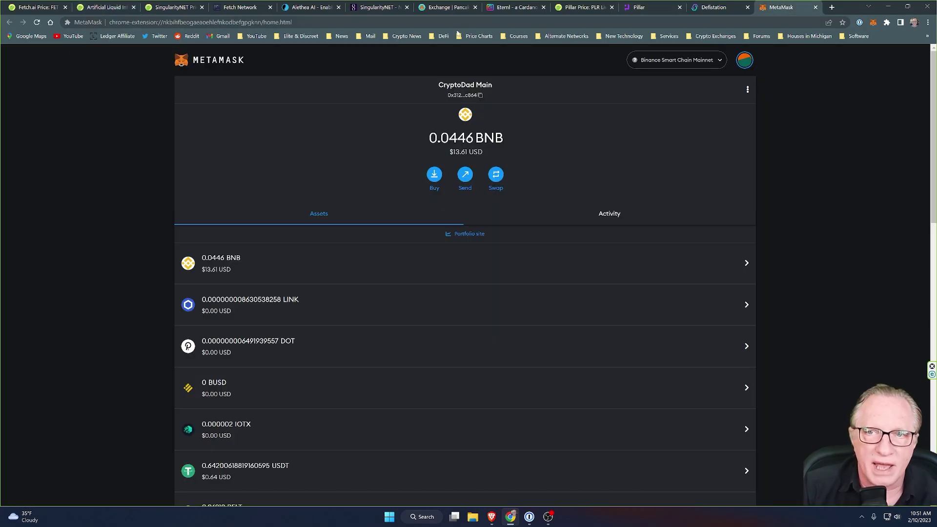
left_click(720, 60)
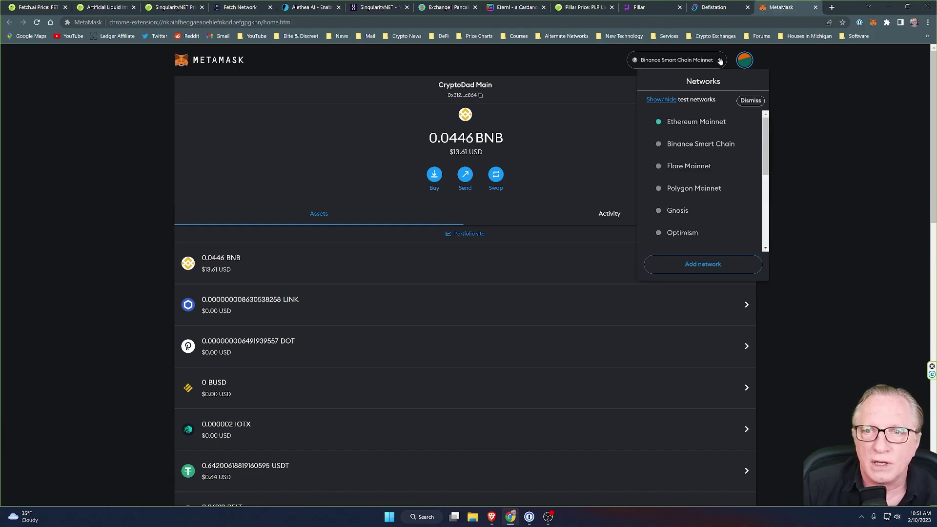
left_click(684, 189)
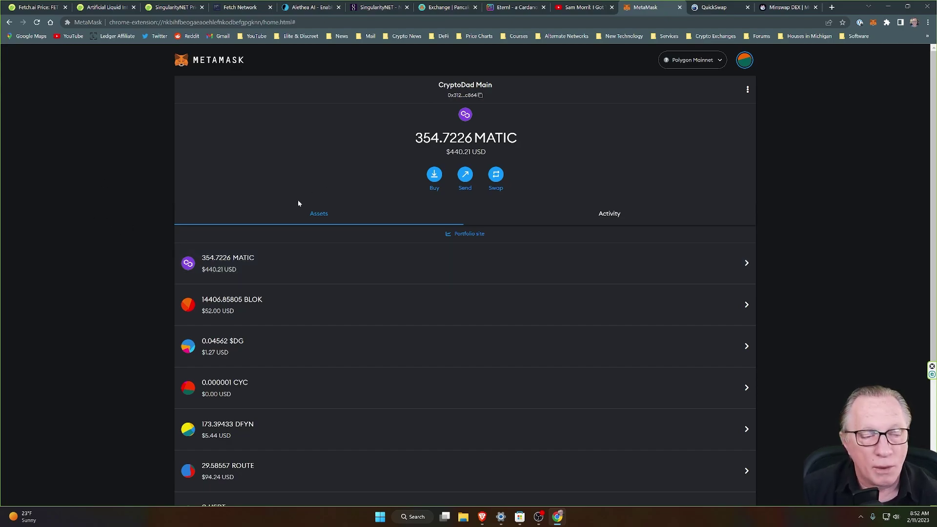
left_click(465, 94)
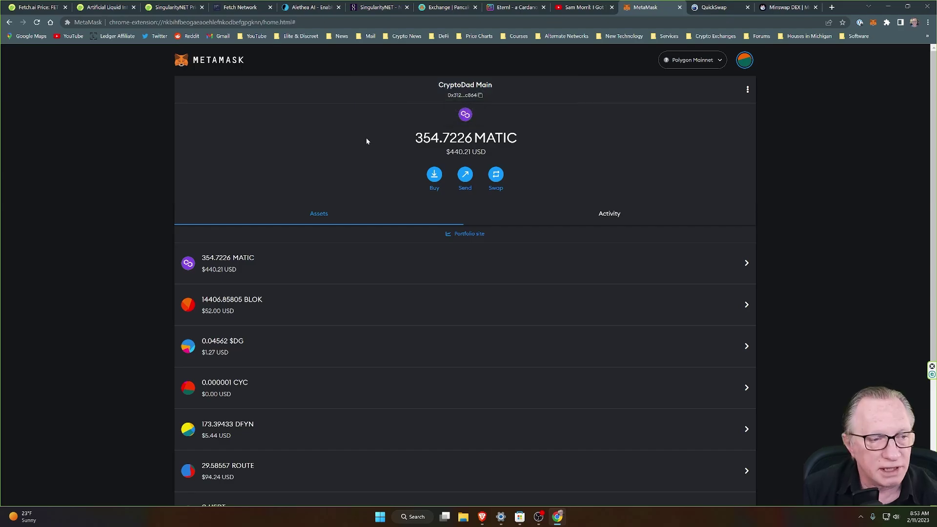
left_click(482, 519)
left_click(58, 8)
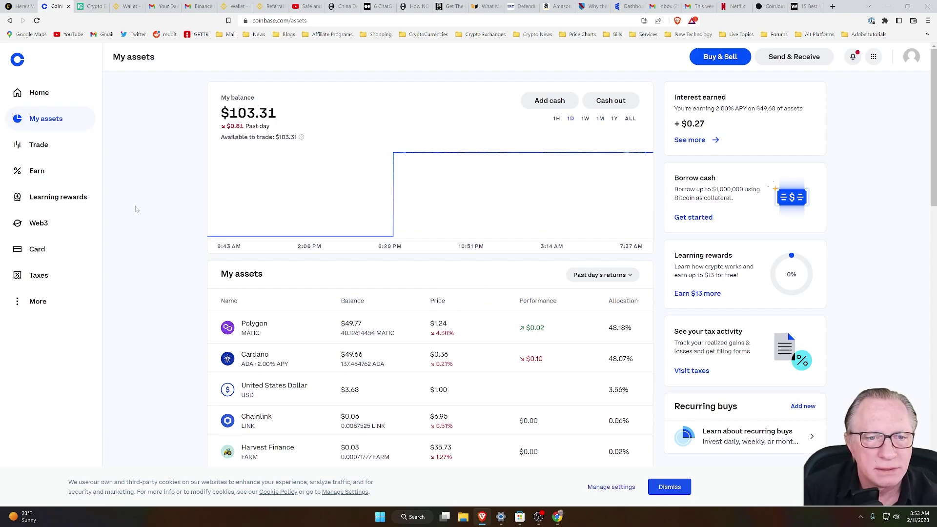
- Start a Coinbase send of the entire Polygon MATIC balance to the pasted MetaMask address
scroll(212, 210, "down", 3)
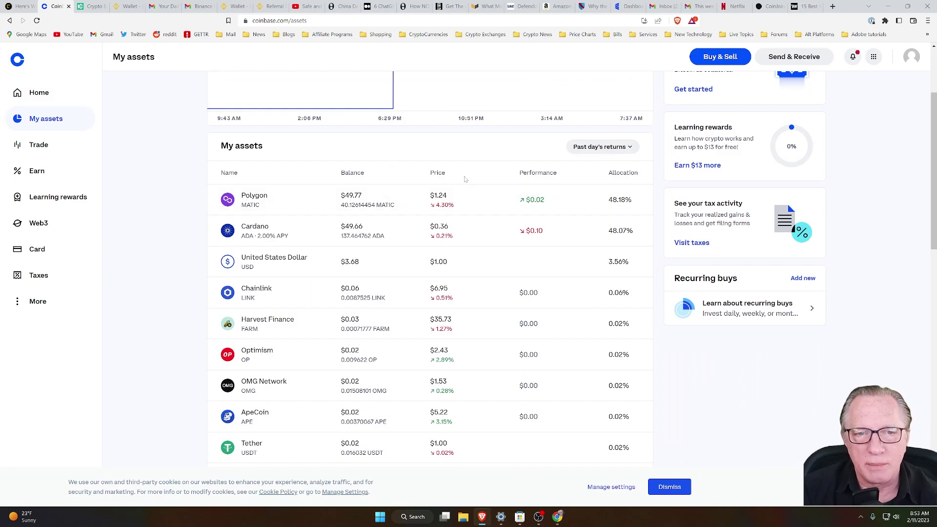
scroll(166, 265, "up", 3)
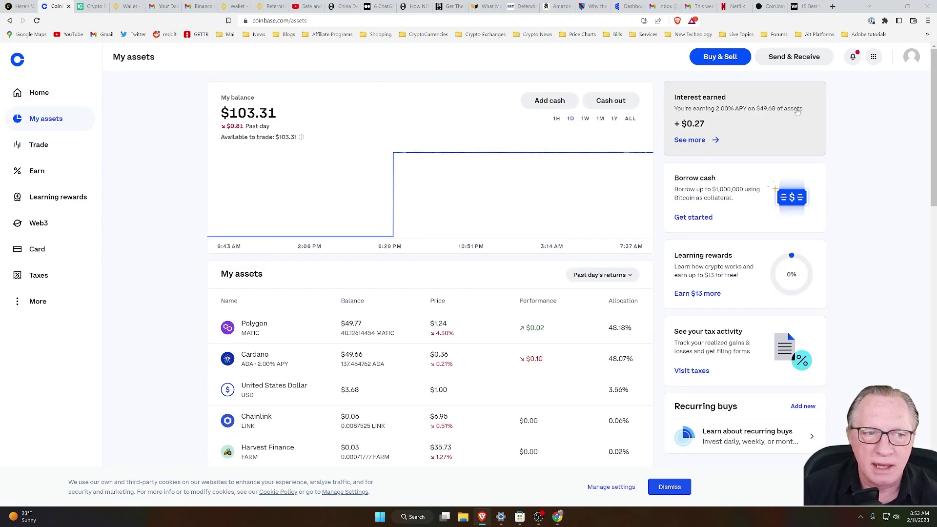
left_click(796, 58)
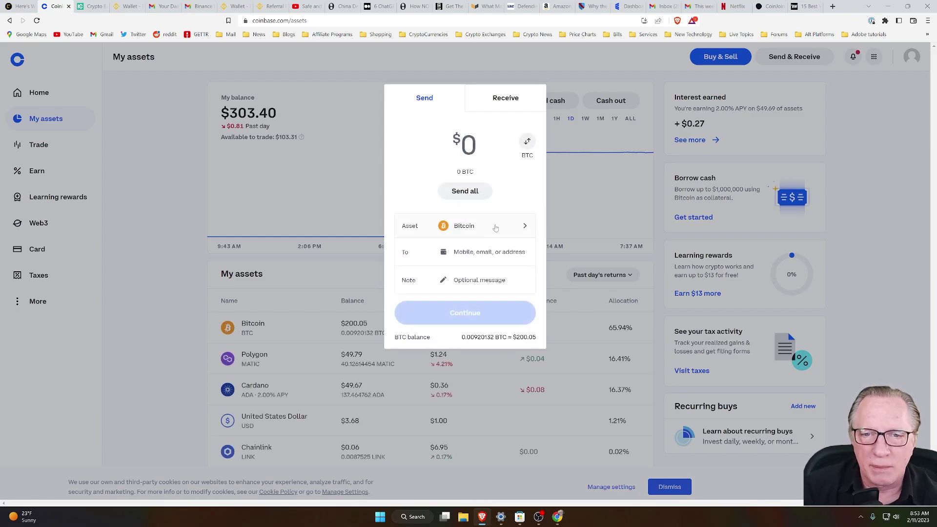
left_click(495, 226)
left_click(441, 204)
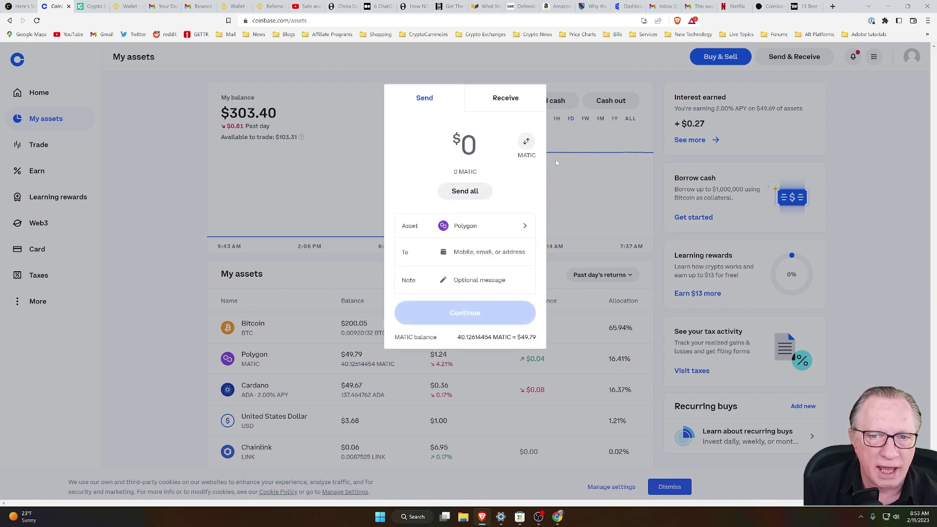
left_click(473, 196)
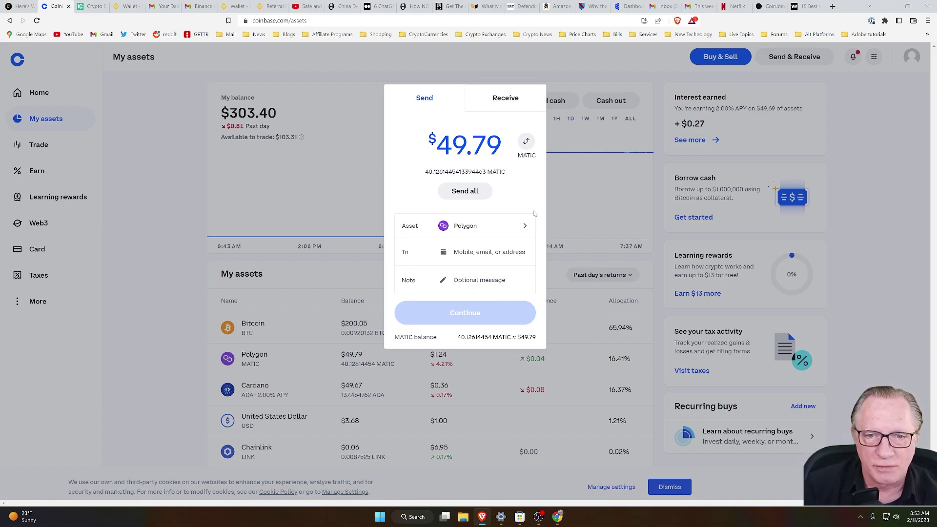
right_click(477, 252)
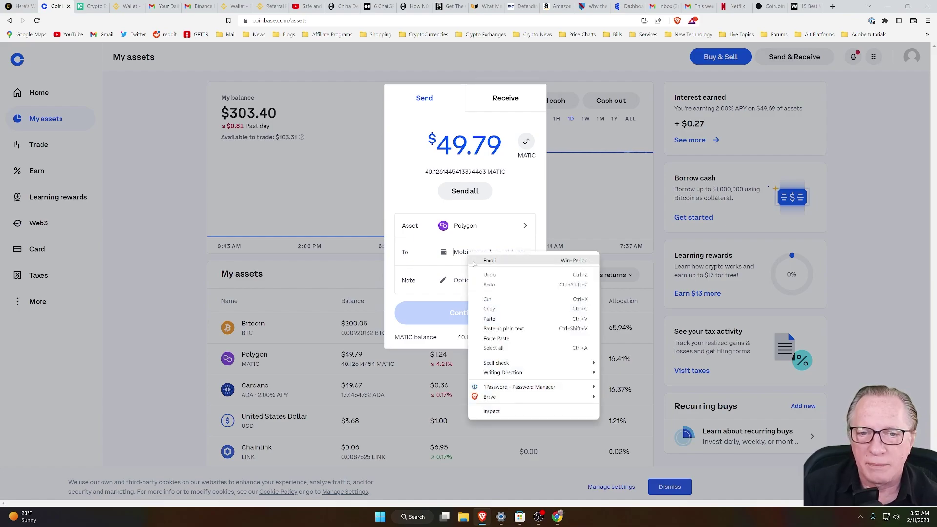
left_click(496, 317)
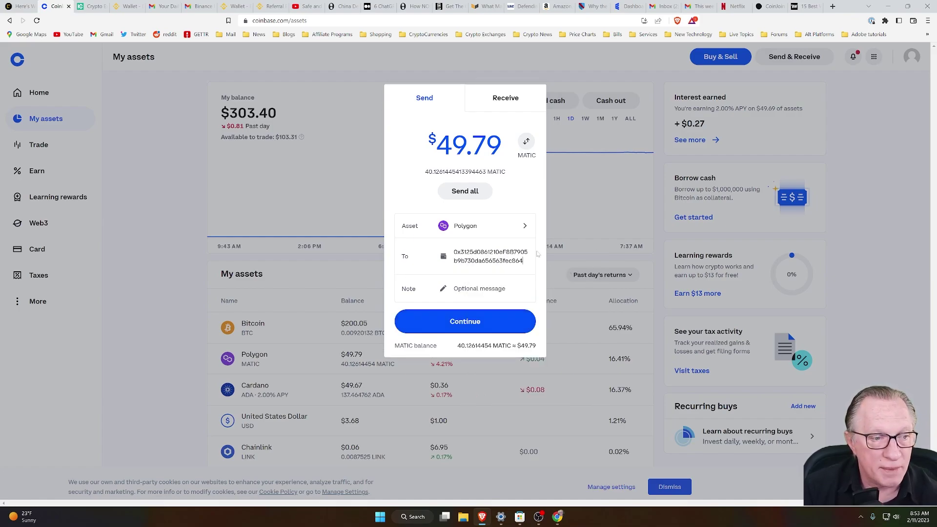
- Set the network to Polygon, accept the warning, and send the 40.02614454 MATIC ($49.73)
left_click(465, 323)
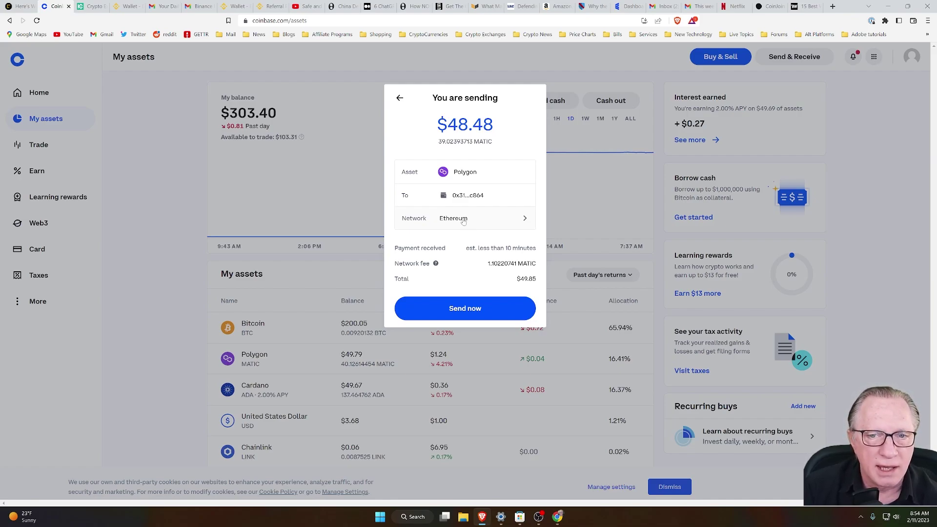
left_click(466, 219)
left_click(446, 218)
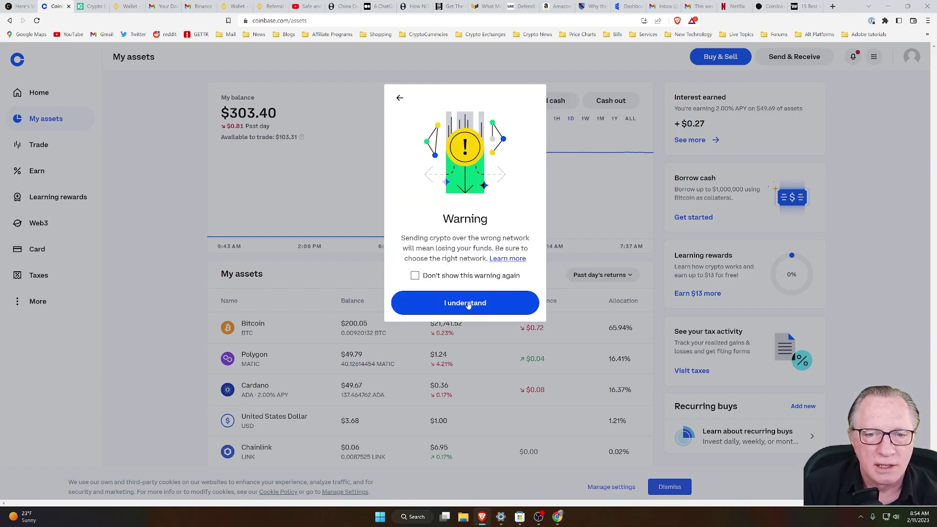
left_click(467, 305)
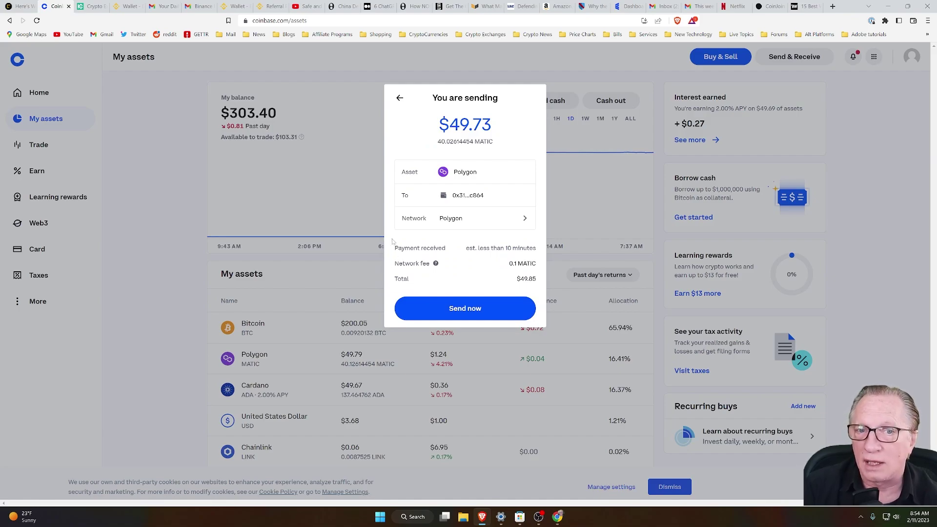
left_click(470, 309)
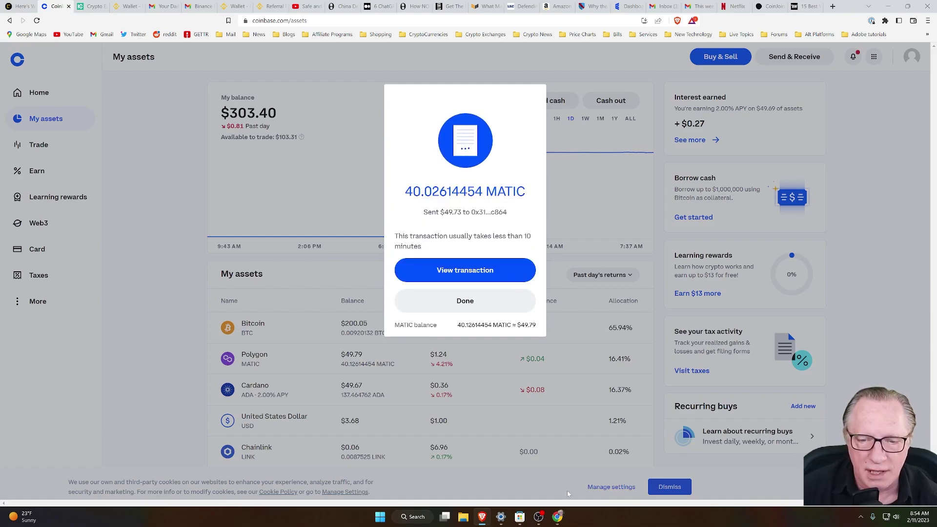
left_click(557, 517)
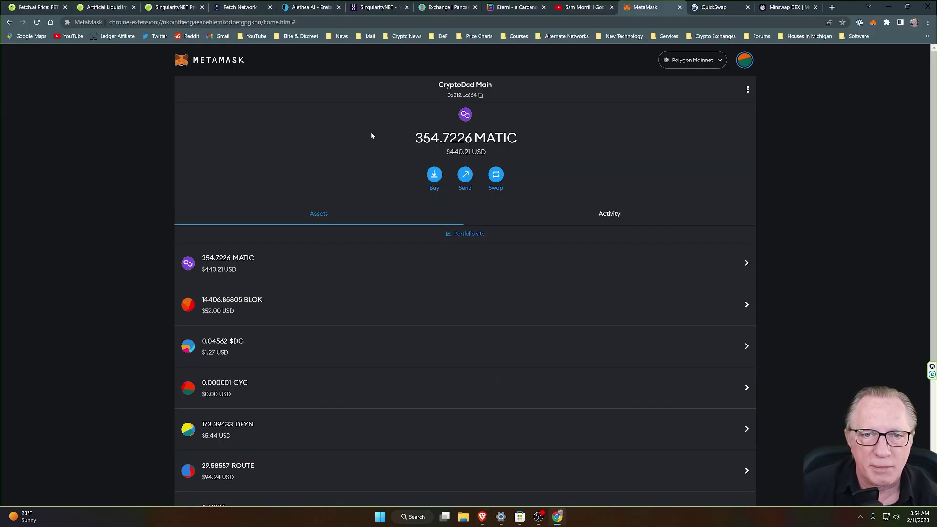
- Refresh MetaMask and check Activity and Assets to confirm 394.7487 MATIC, then open a new tab
left_click(37, 22)
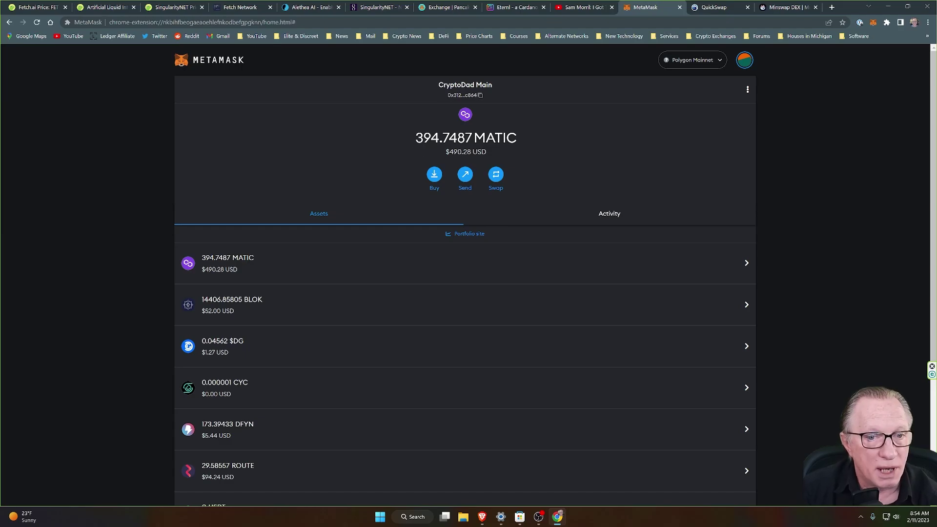
left_click(609, 215)
left_click(319, 214)
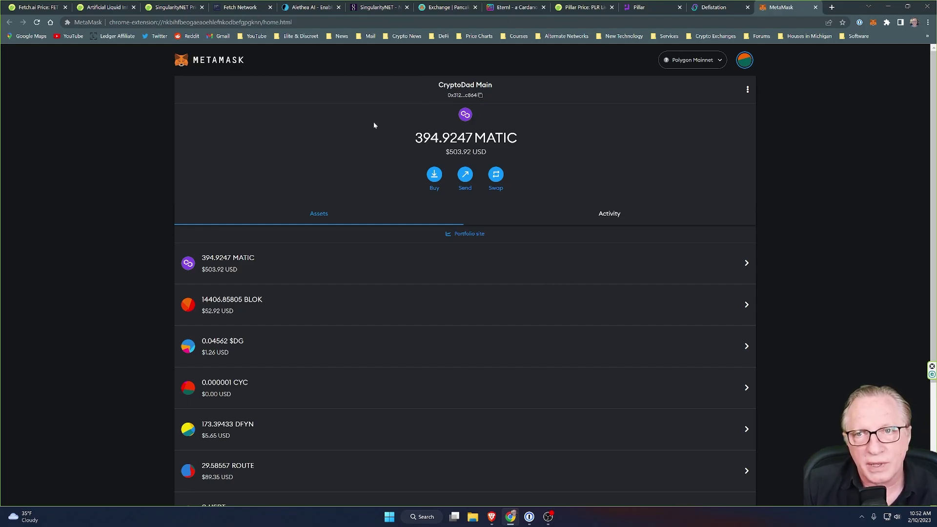
left_click(831, 7)
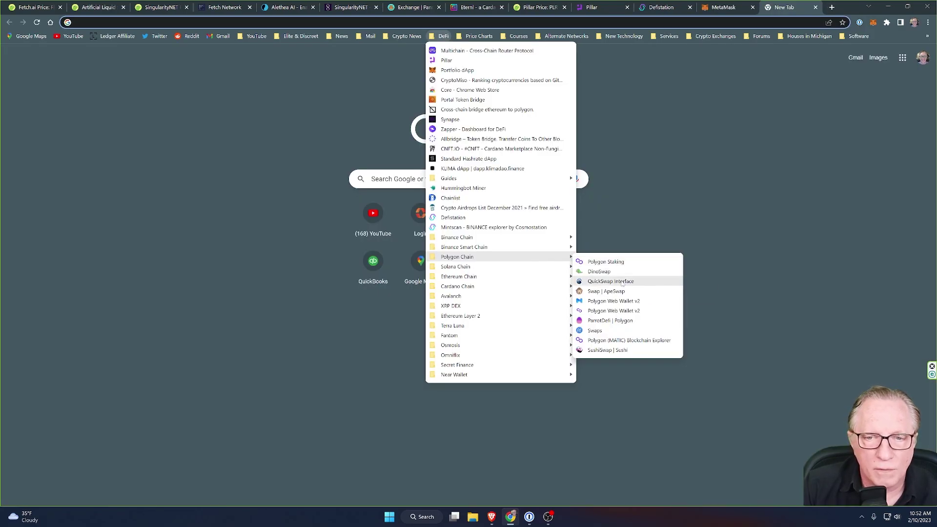
key("Escape")
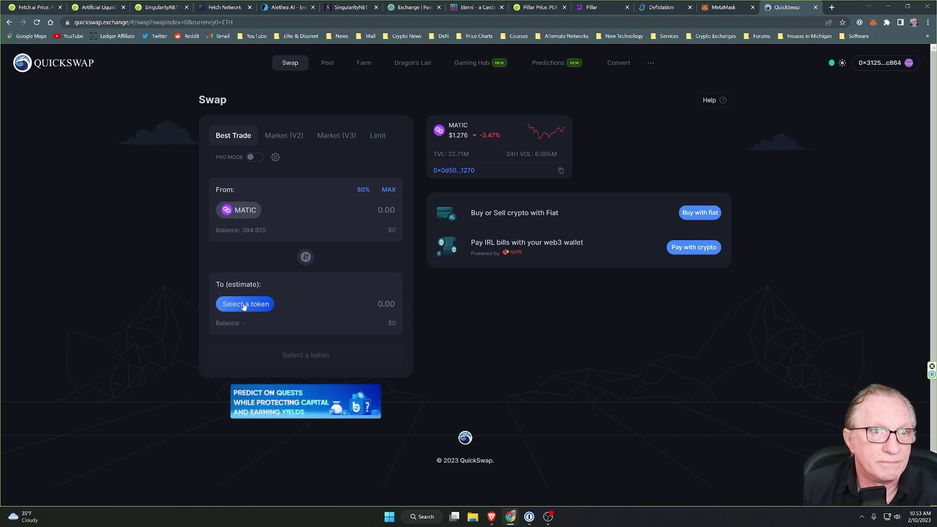
- Find ALI in QuickSwap's token search by its Polygon POS contract address and add ALI to MetaMask
left_click(244, 305)
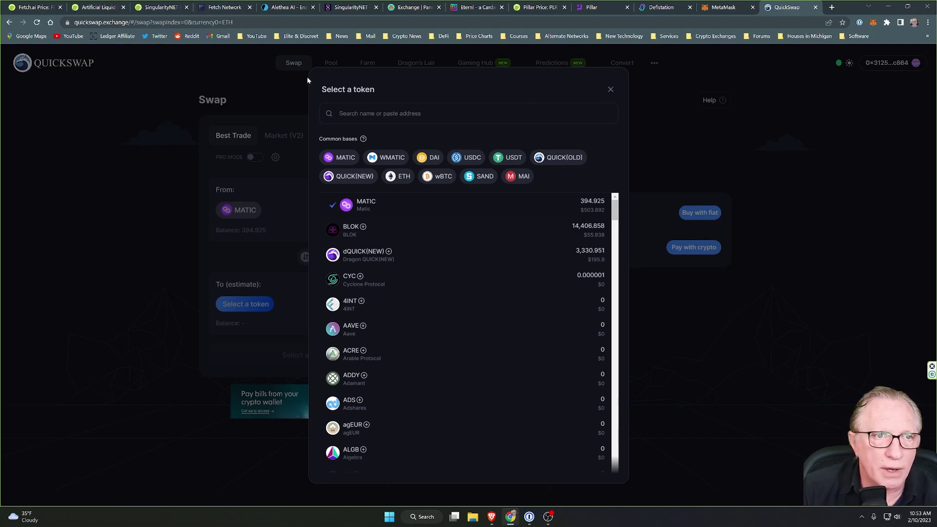
left_click(98, 7)
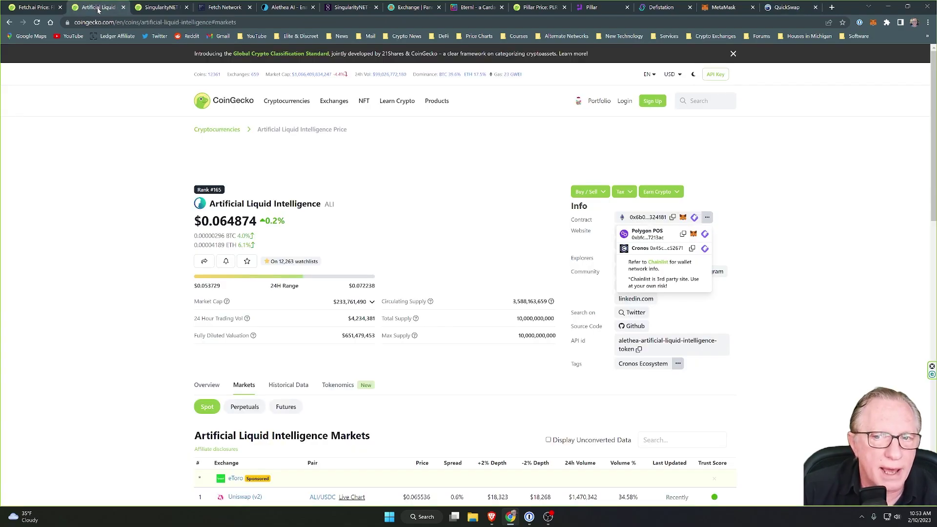
left_click(683, 234)
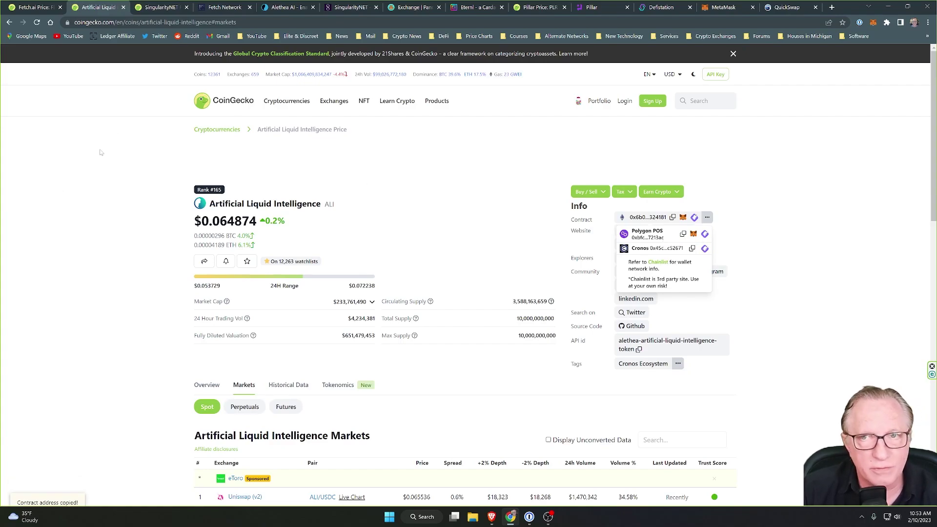
left_click(787, 7)
right_click(349, 115)
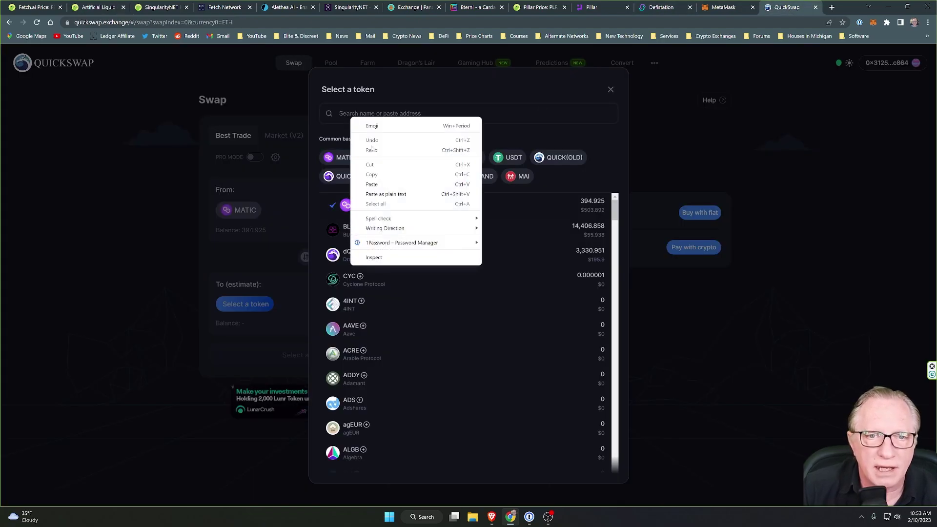
left_click(370, 184)
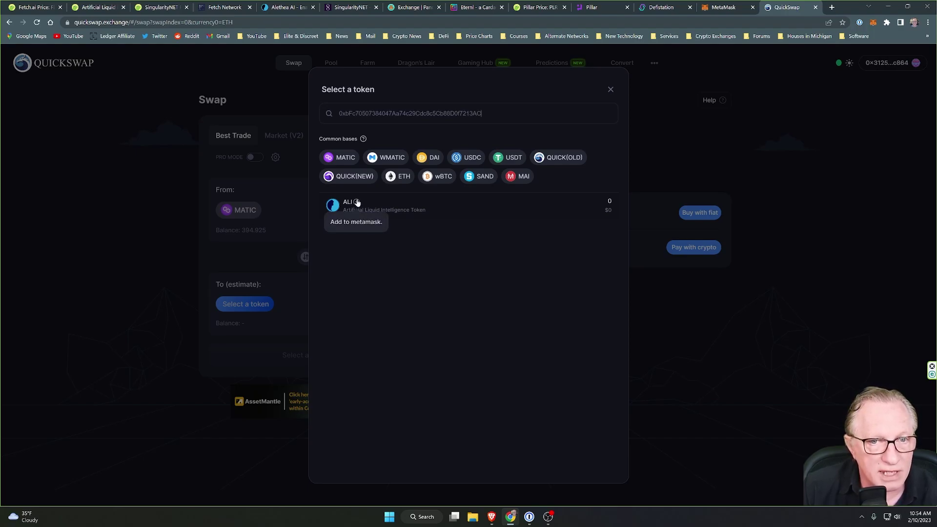
left_click(356, 202)
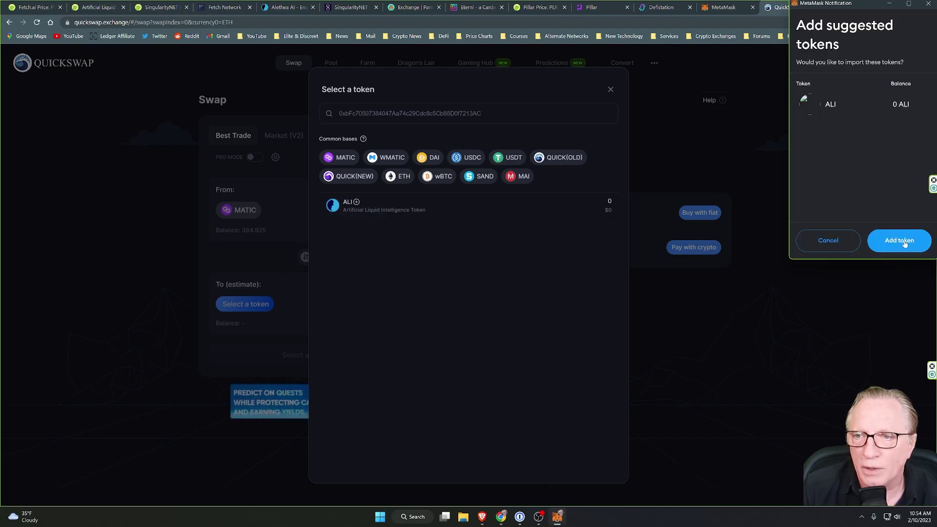
left_click(904, 241)
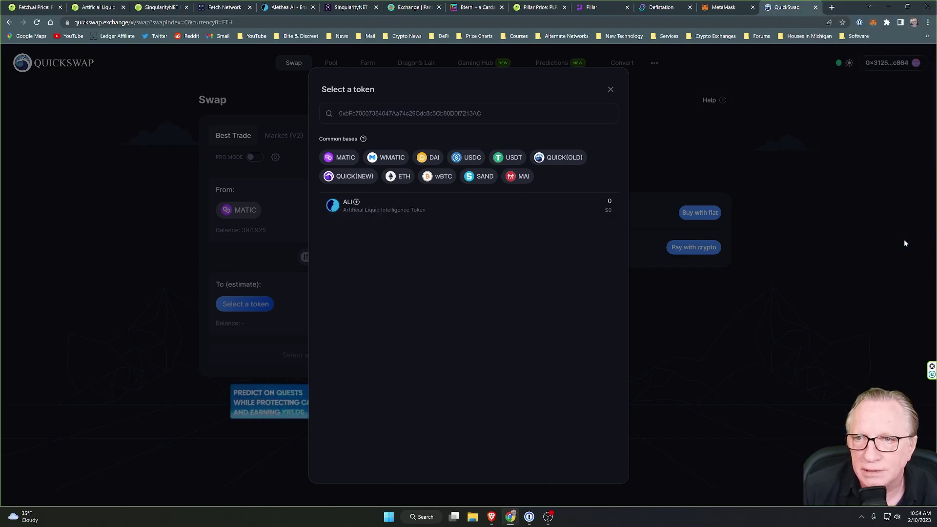
- Swap 40 MATIC for about 791.87 ALI on QuickSwap and approve it in MetaMask
left_click(392, 211)
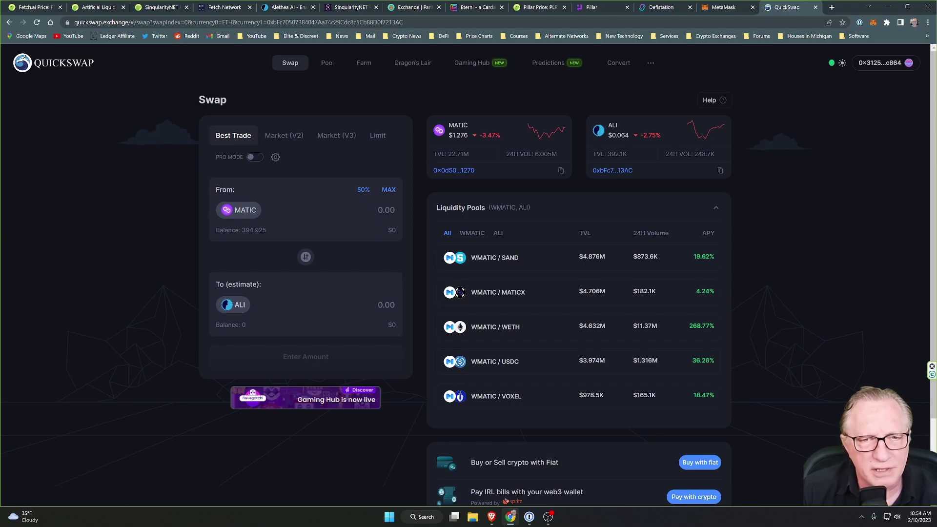
type("40")
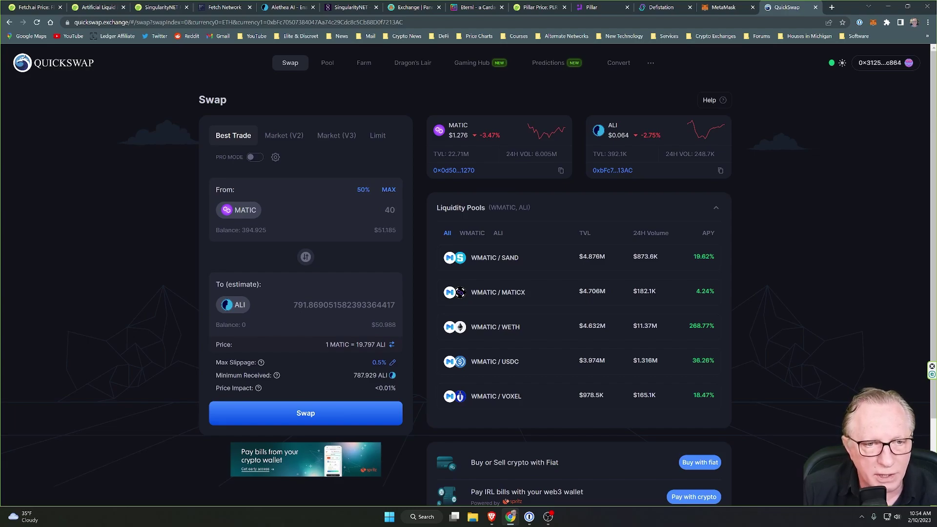
left_click(310, 414)
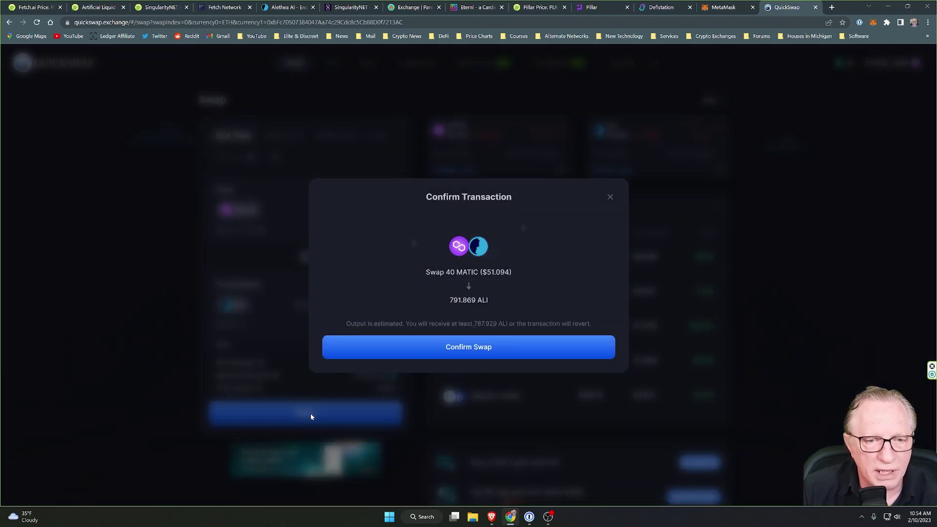
left_click(471, 350)
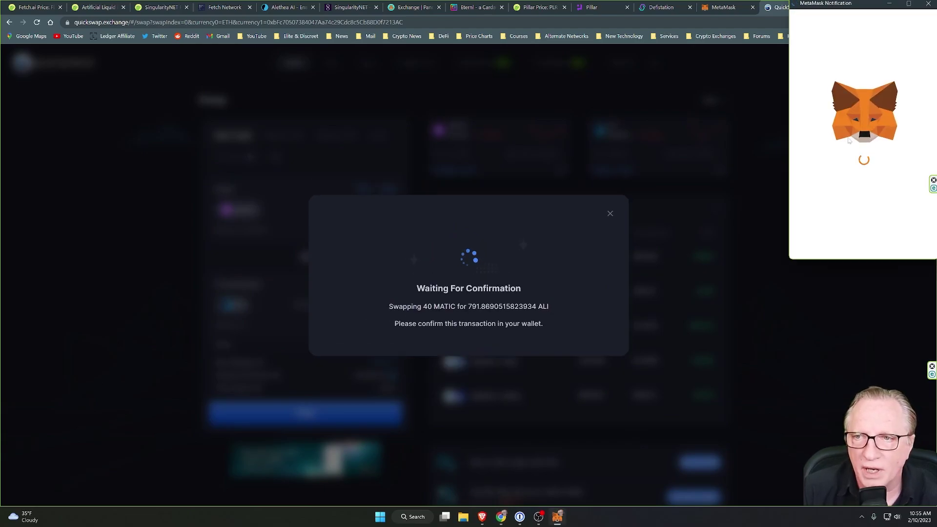
scroll(903, 150, "down", 2)
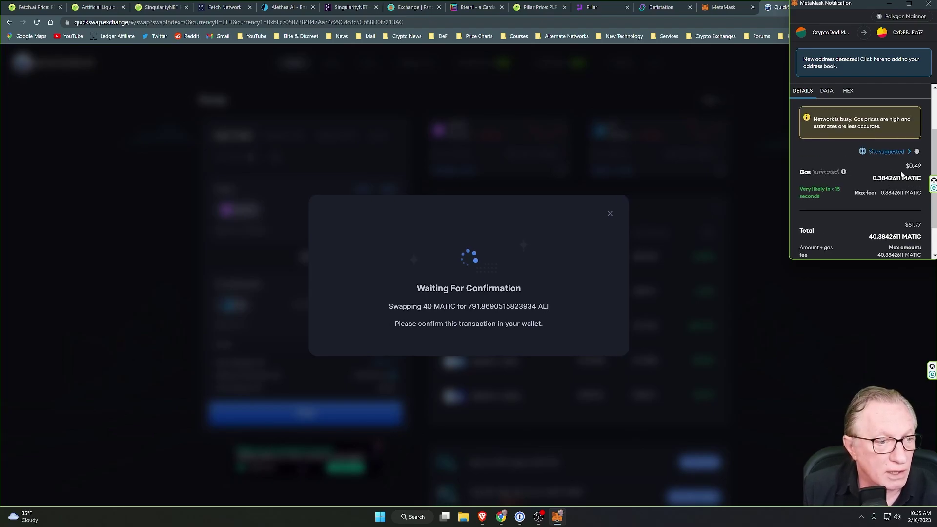
scroll(827, 179, "down", 2)
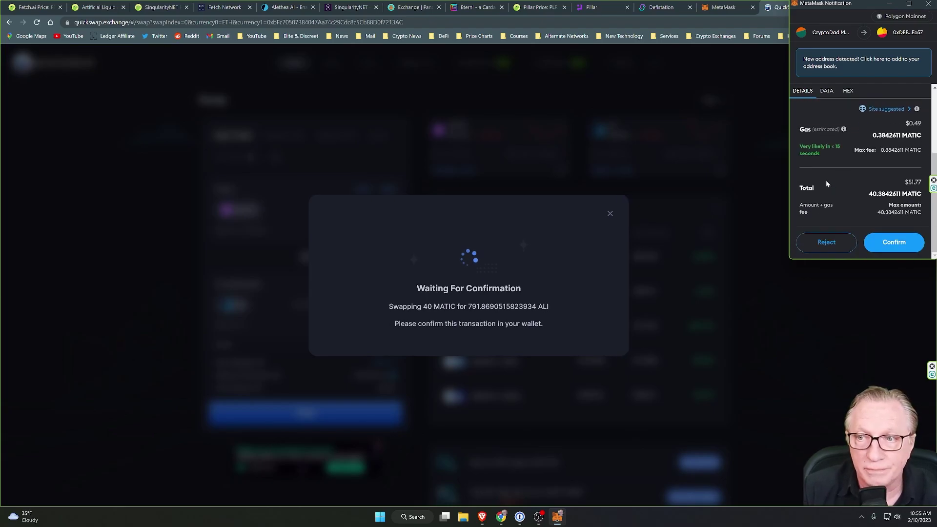
left_click(895, 242)
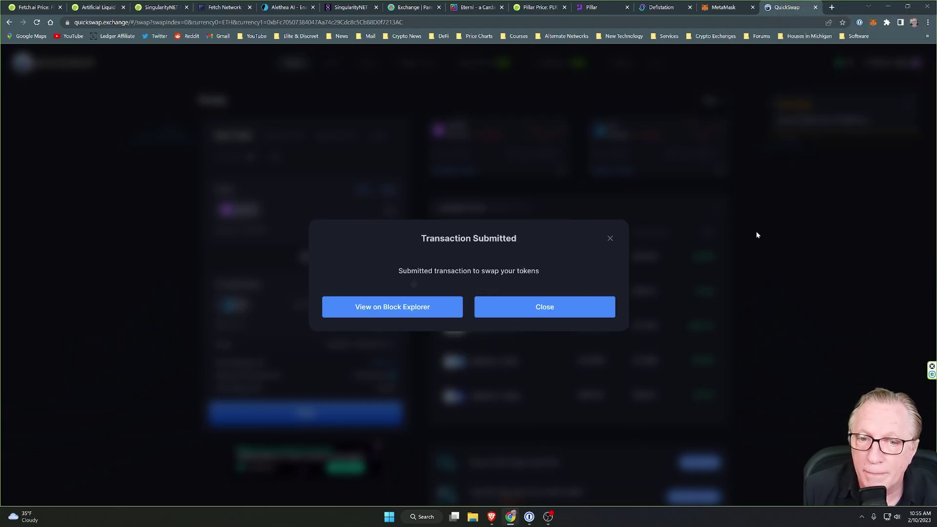
- Dismiss the completion notice and scroll MetaMask's assets down to the 791.86905 ALI balance
left_click(561, 355)
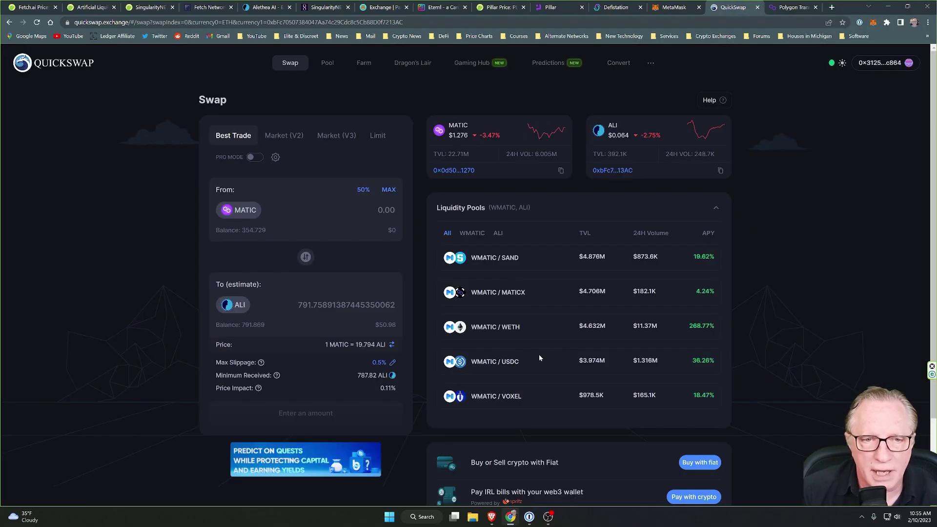
left_click(679, 8)
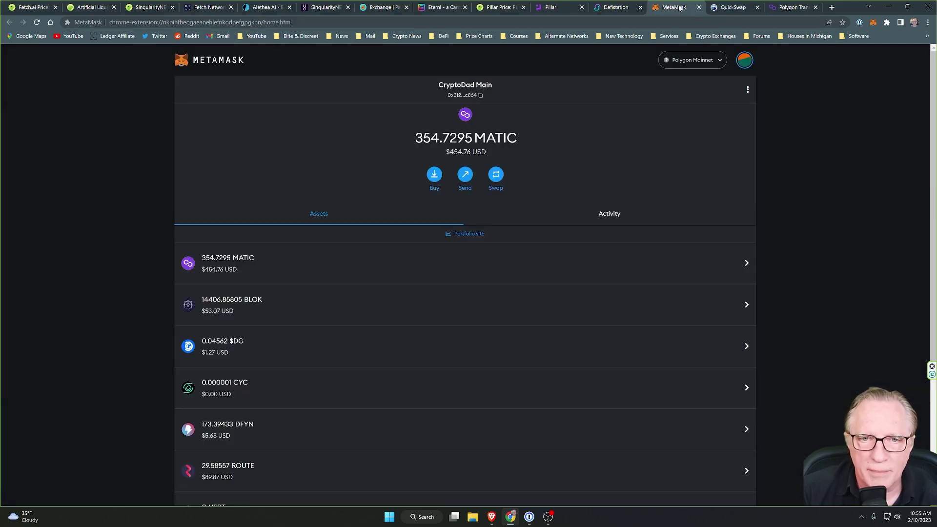
scroll(248, 234, "down", 3)
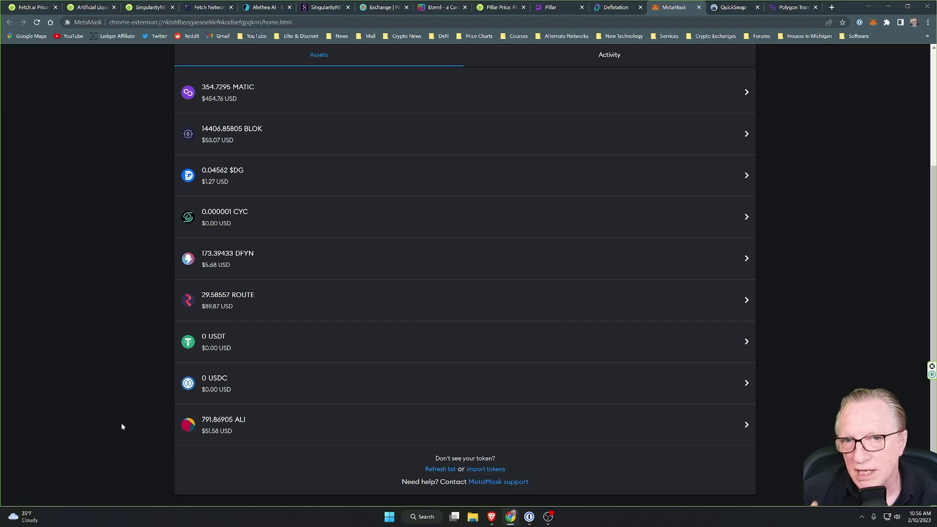
- View SingularityNET's markets on CoinGecko and expand AGIX's contracts to show Sora and Cardano
left_click(150, 8)
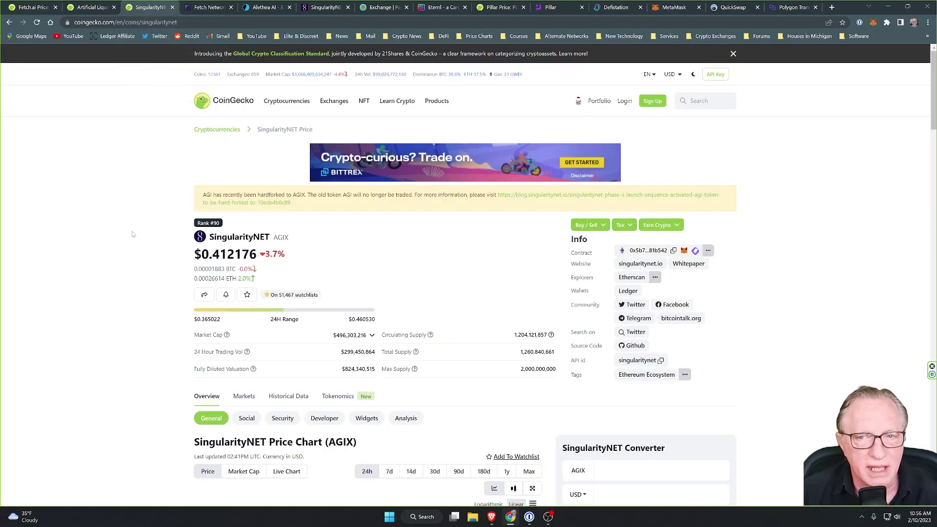
scroll(142, 228, "down", 1)
scroll(137, 240, "down", 3)
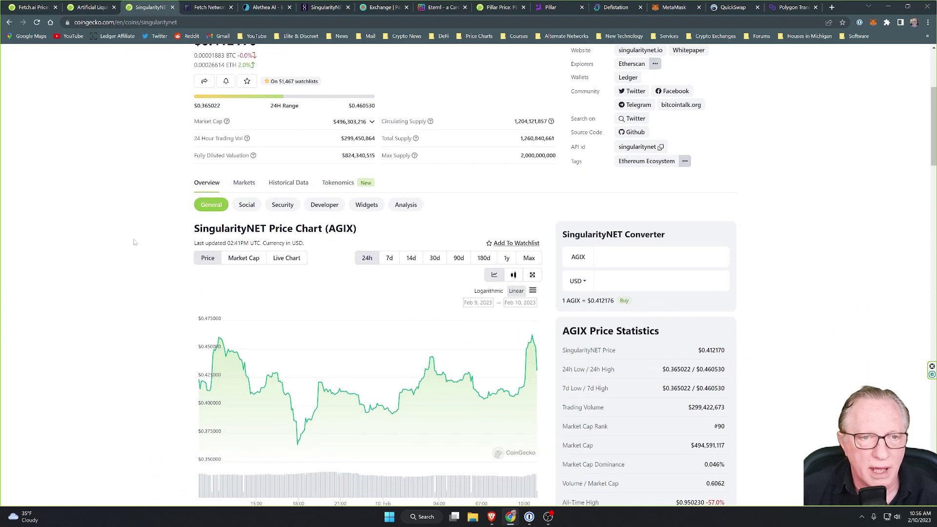
left_click(244, 183)
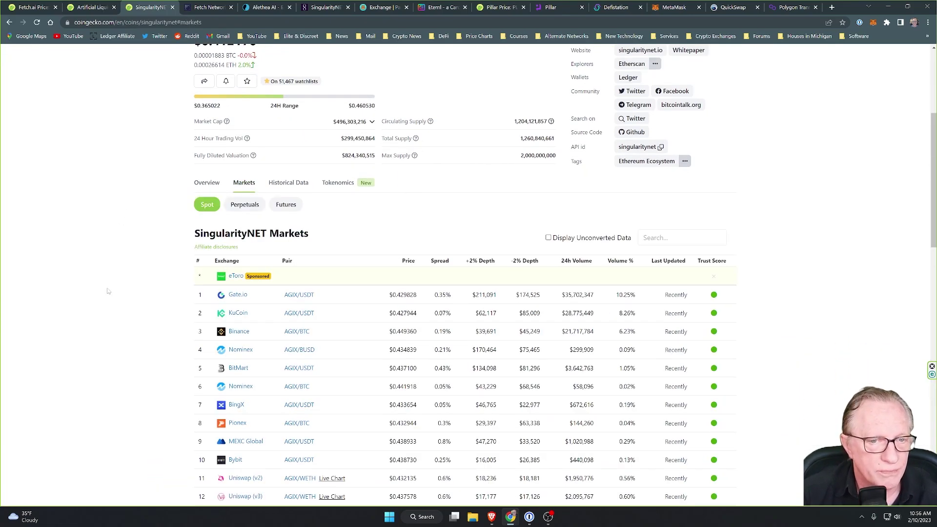
scroll(146, 303, "down", 2)
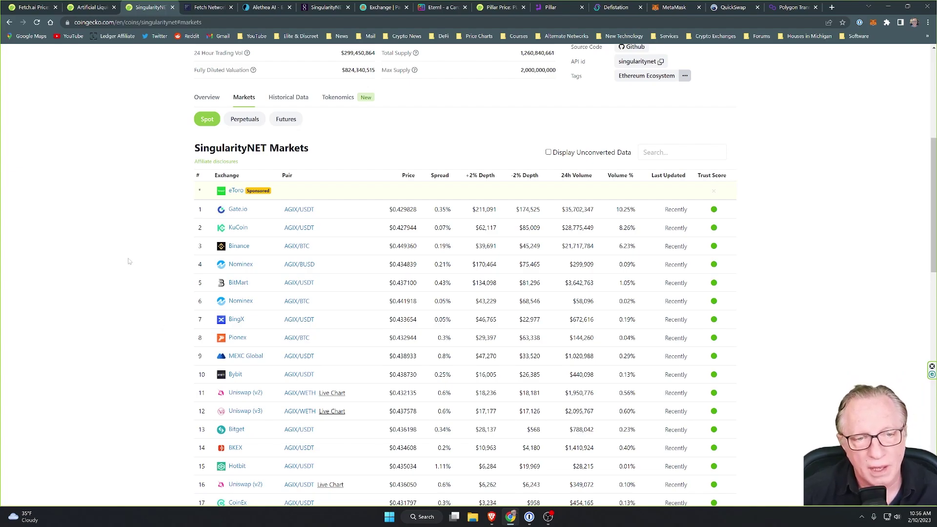
scroll(141, 268, "up", 3)
scroll(124, 289, "up", 2)
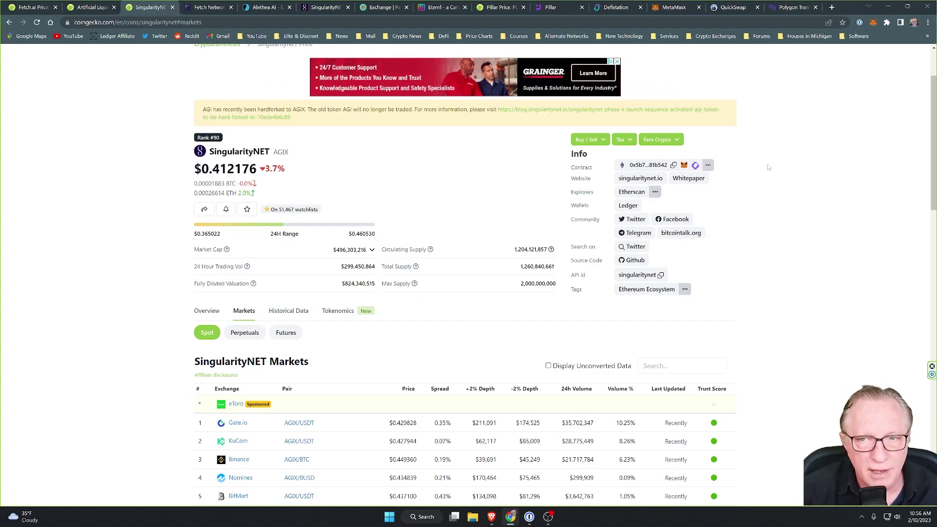
left_click(708, 165)
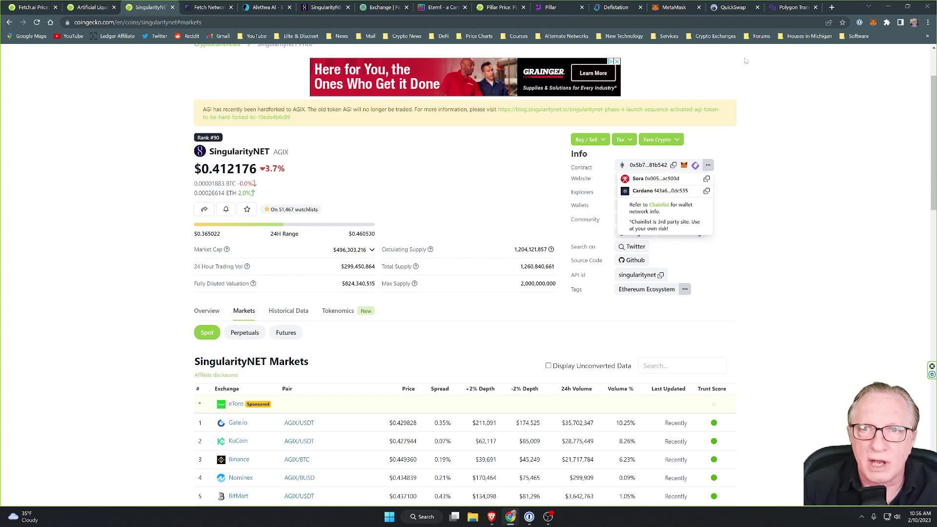
- Copy the Ledger wallet's receive address from Eternl and return to the Coinbase window
key("ctrl+8")
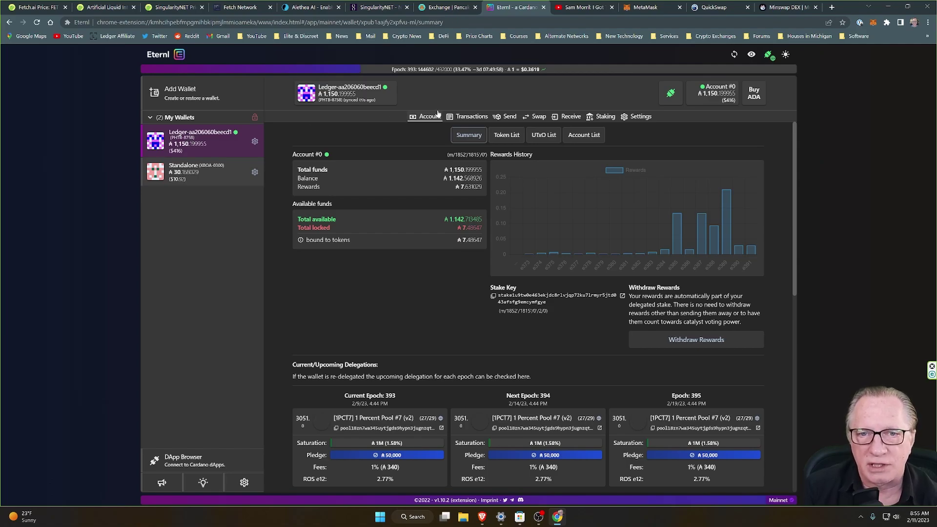
left_click(572, 117)
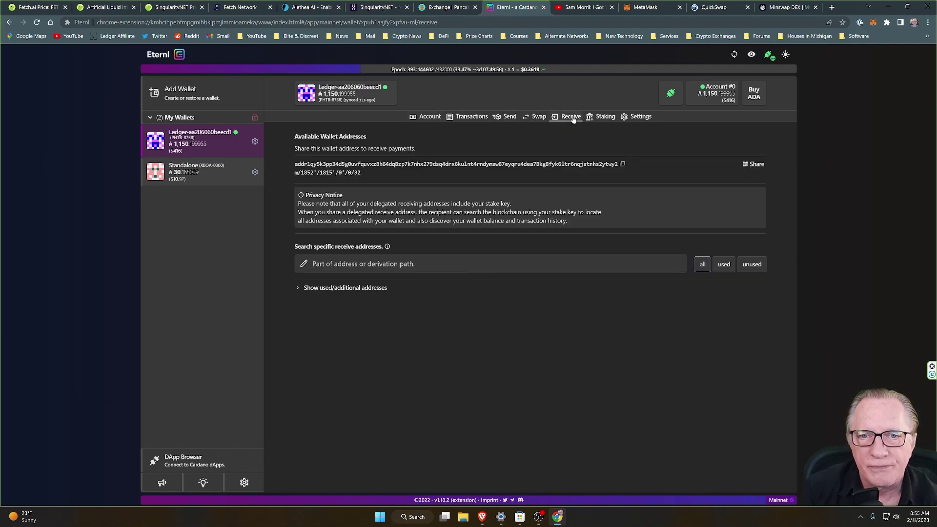
left_click(622, 164)
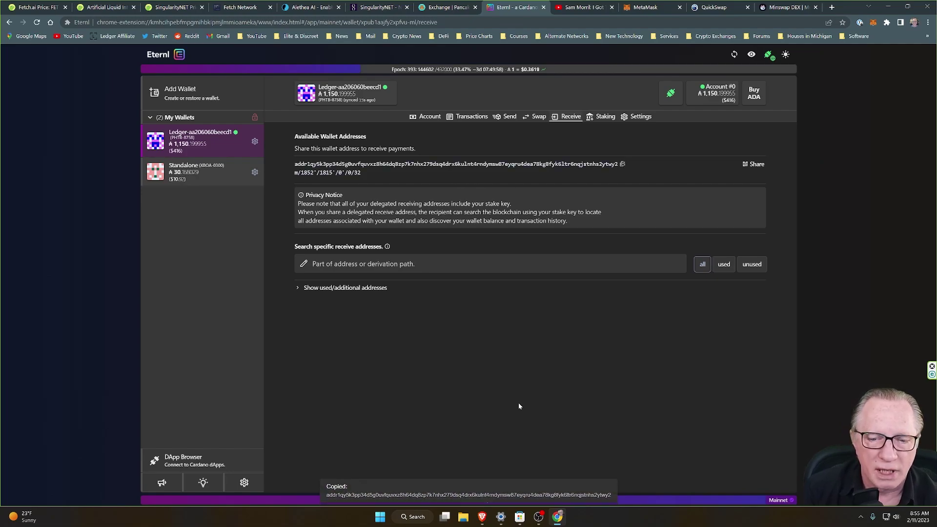
left_click(485, 512)
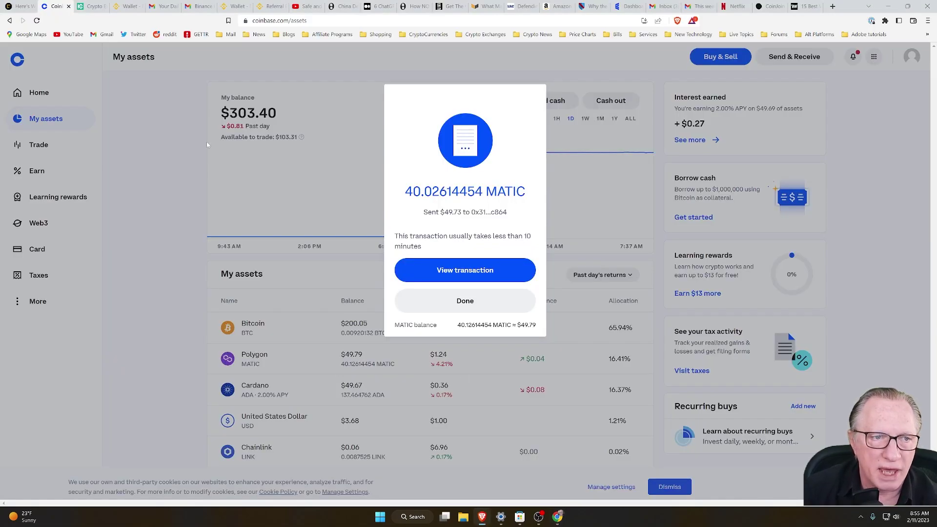
- Dismiss the MATIC sent confirmation and start a Coinbase send with Cardano ADA as the asset
left_click(162, 178)
scroll(155, 342, "down", 3)
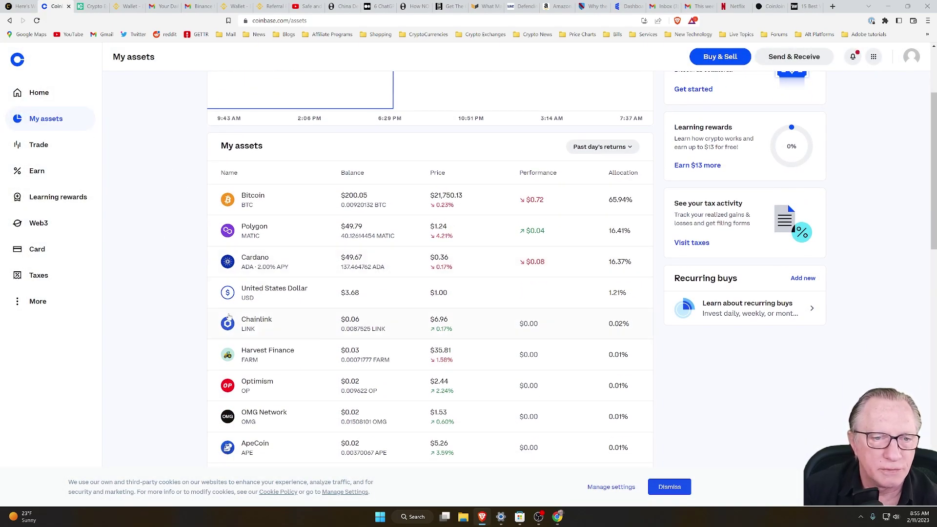
scroll(382, 268, "up", 2)
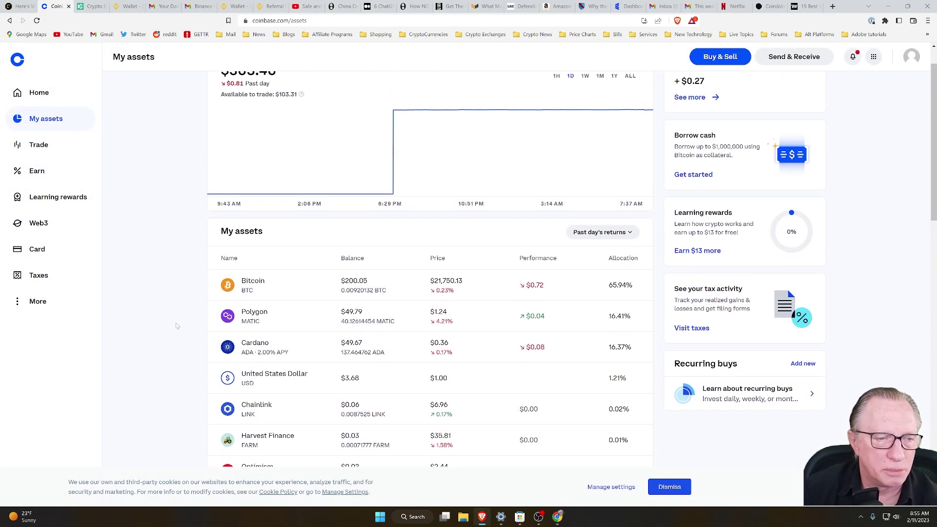
left_click(798, 58)
left_click(478, 228)
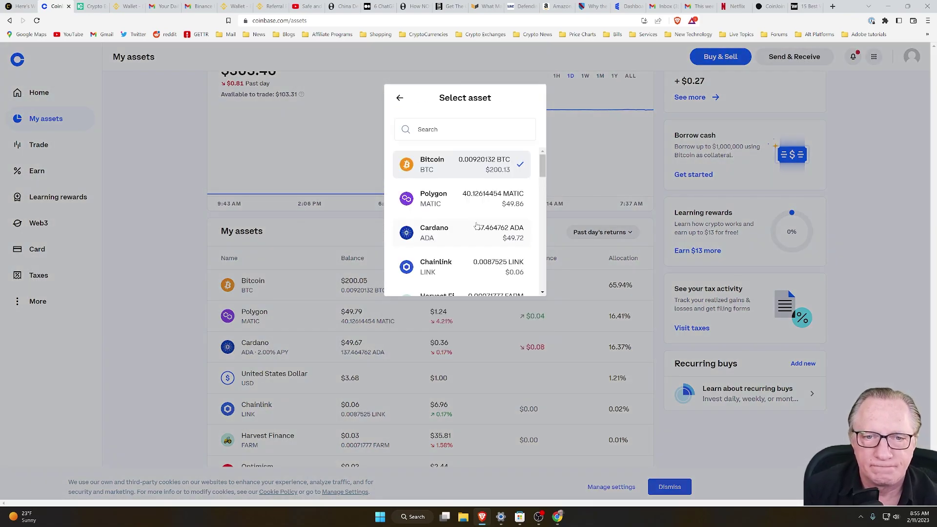
left_click(434, 236)
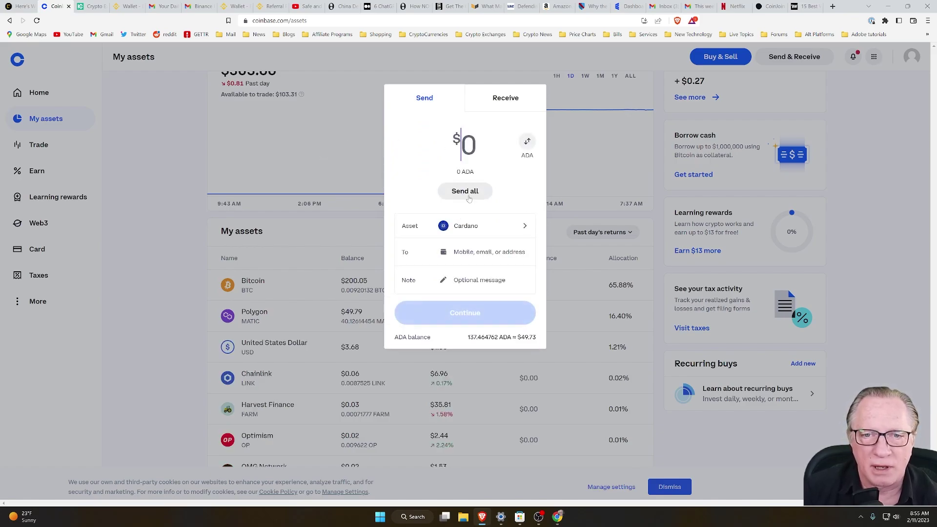
- Send the full 137.284741 ADA balance to the pasted Eternl receive address
left_click(467, 195)
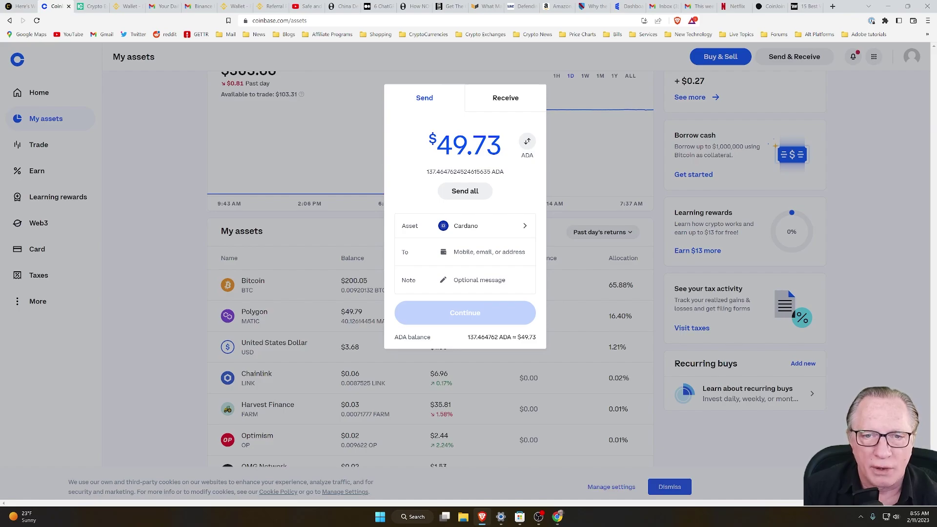
right_click(457, 255)
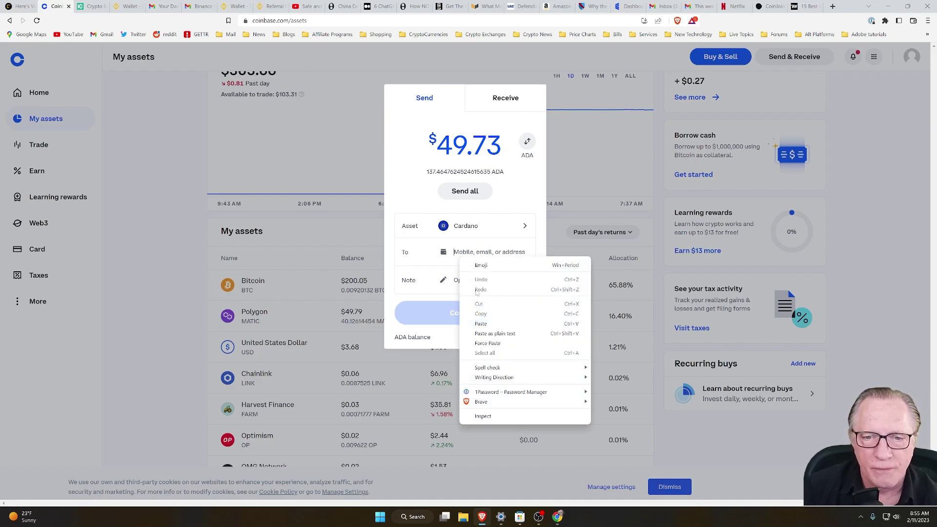
left_click(476, 324)
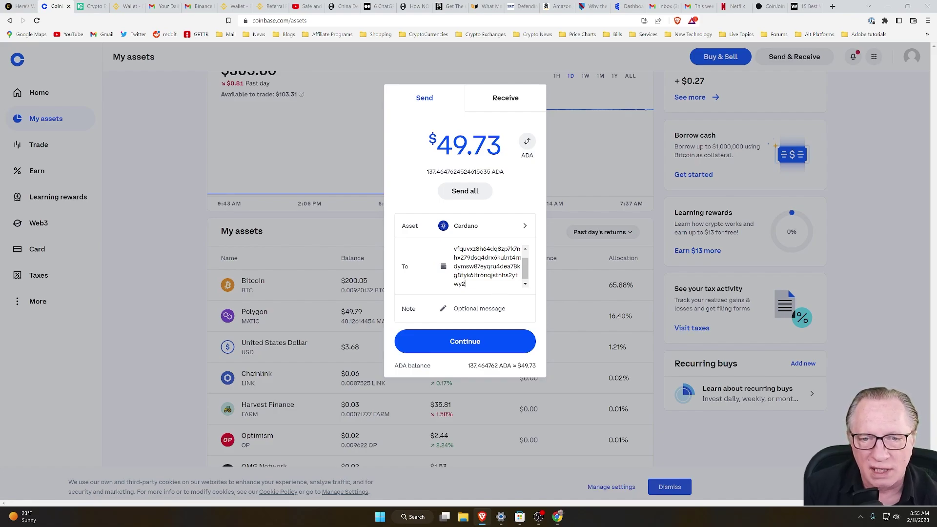
left_click(463, 346)
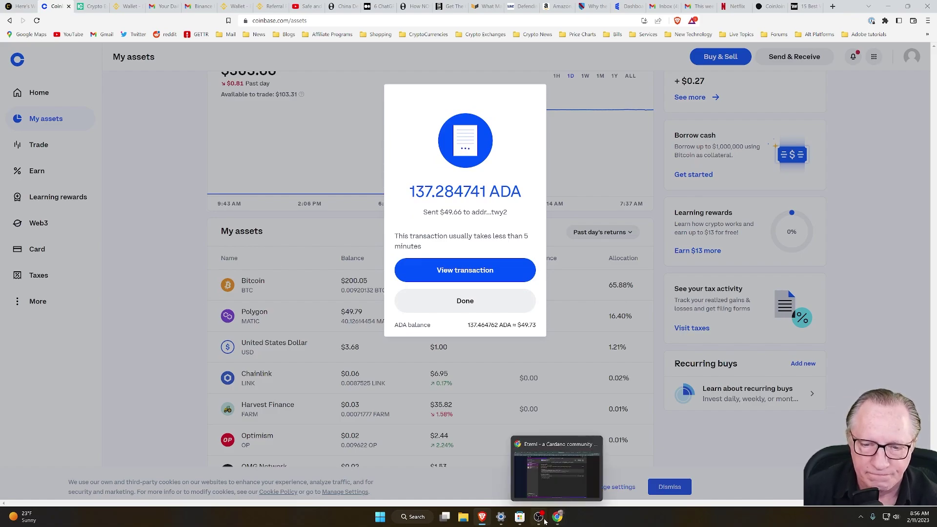
left_click(559, 520)
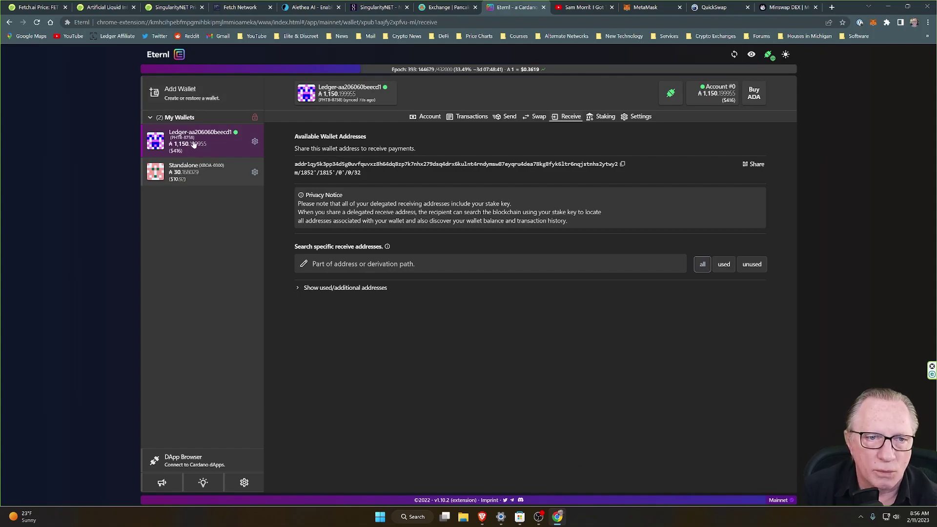
- Open the Ledger wallet's account summary, holding 1,287.484696 ADA
left_click(193, 144)
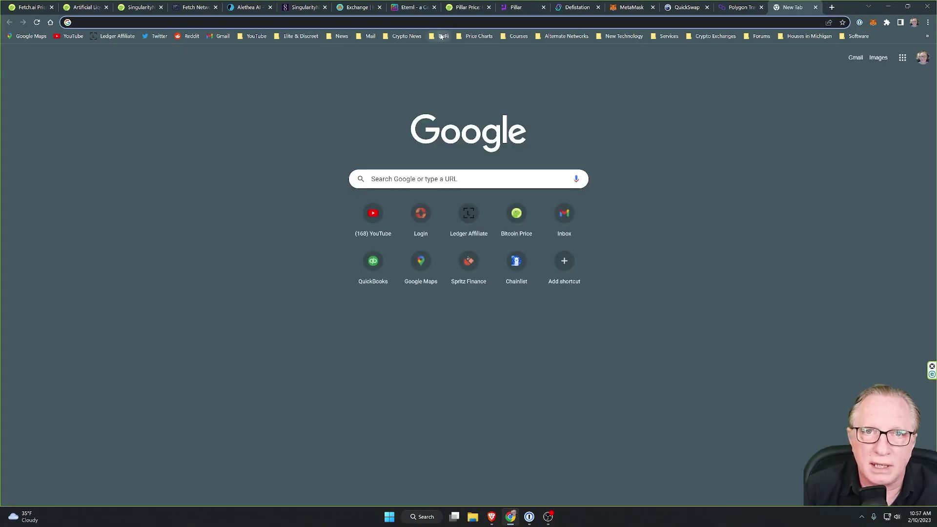
- Open Minswap from the DeFi > Cardano Chain bookmarks
left_click(441, 36)
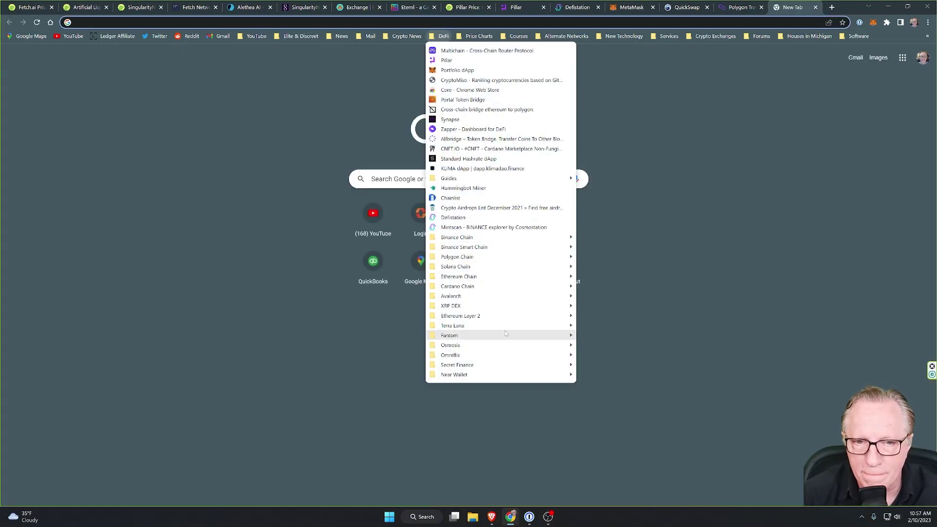
mouse_move(533, 284)
left_click(628, 289)
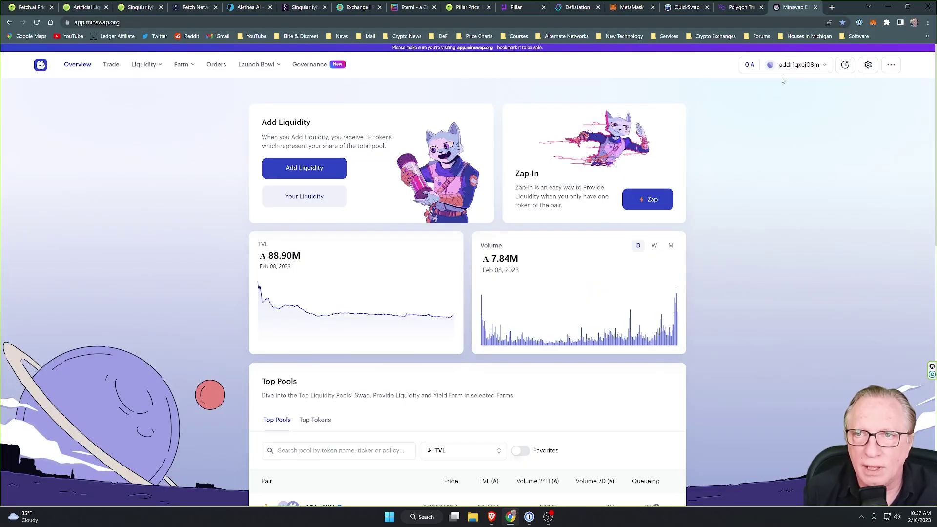
- Disconnect Minswap's wallet and reconnect it to Eternl, checking the 1,244.75 ADA balance
left_click(821, 72)
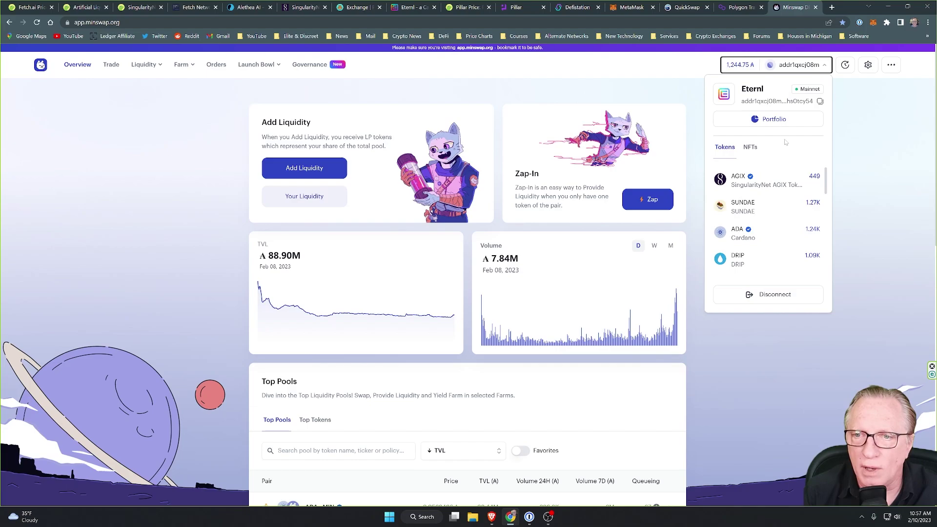
left_click(773, 295)
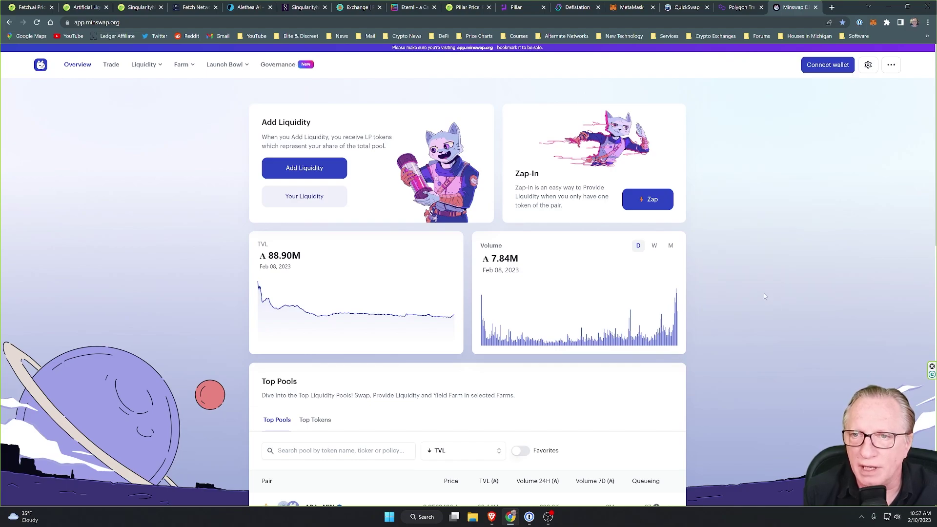
left_click(828, 68)
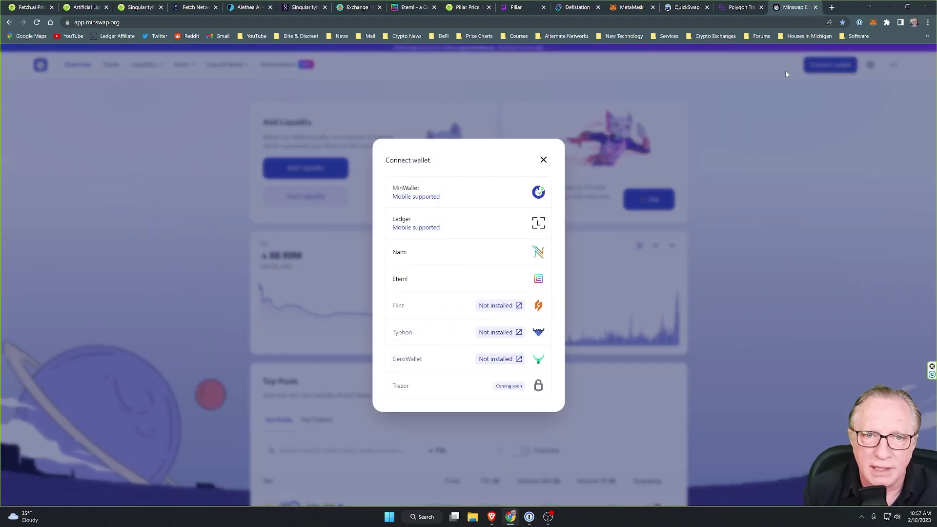
left_click(413, 282)
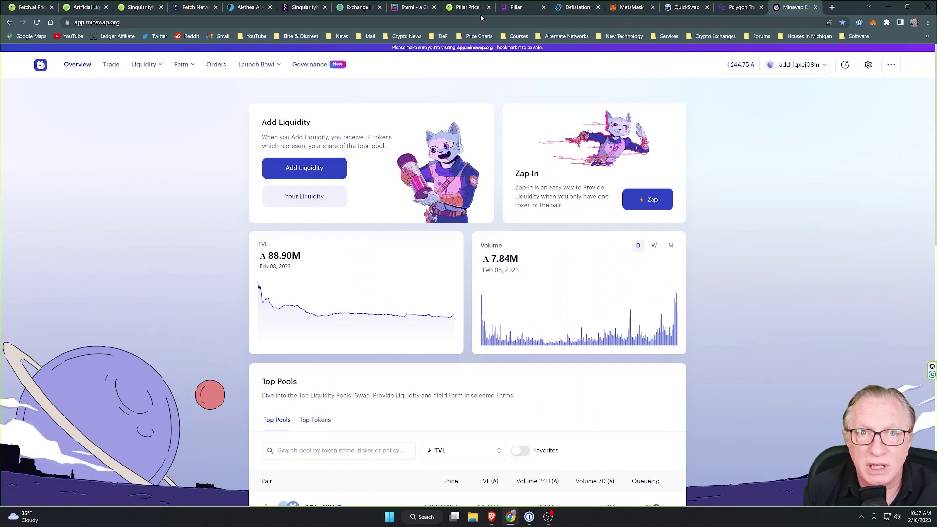
left_click(397, 12)
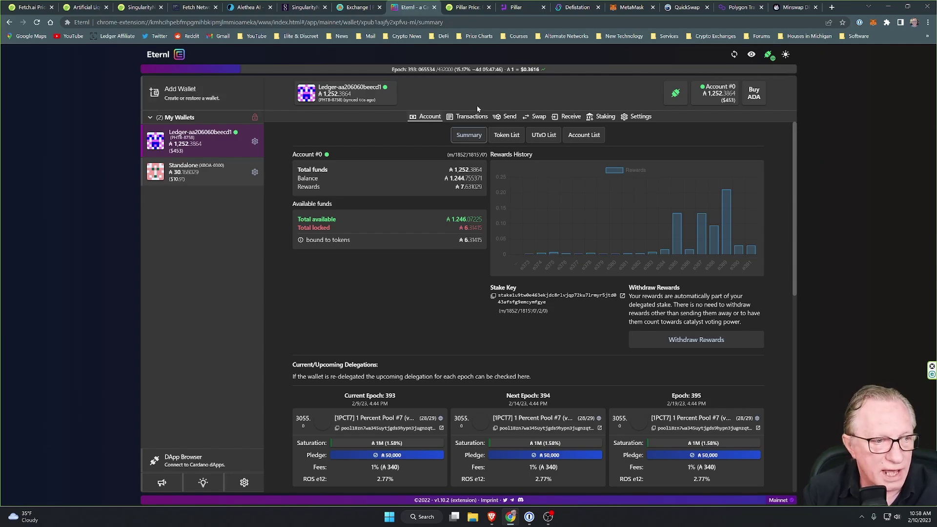
left_click(792, 8)
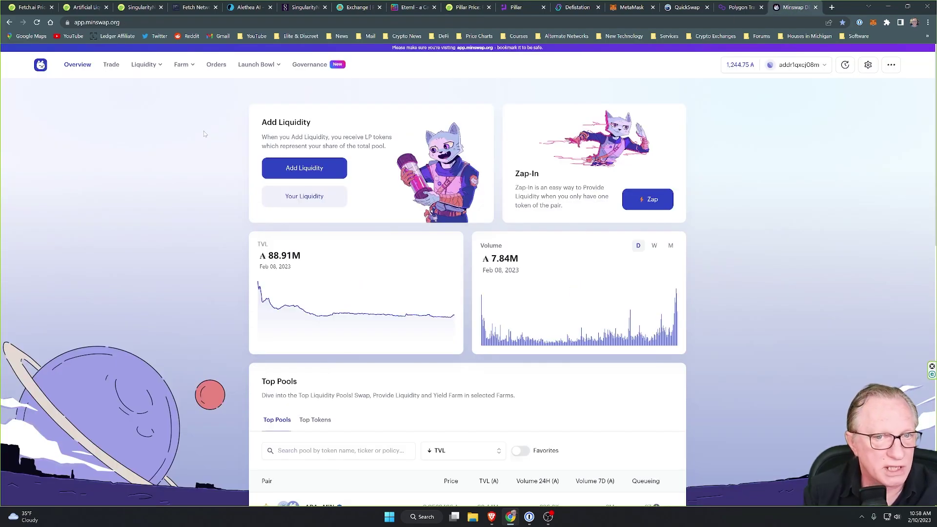
- On the Trade page, select AGIX as the receive token by pasting its policy ID
left_click(111, 65)
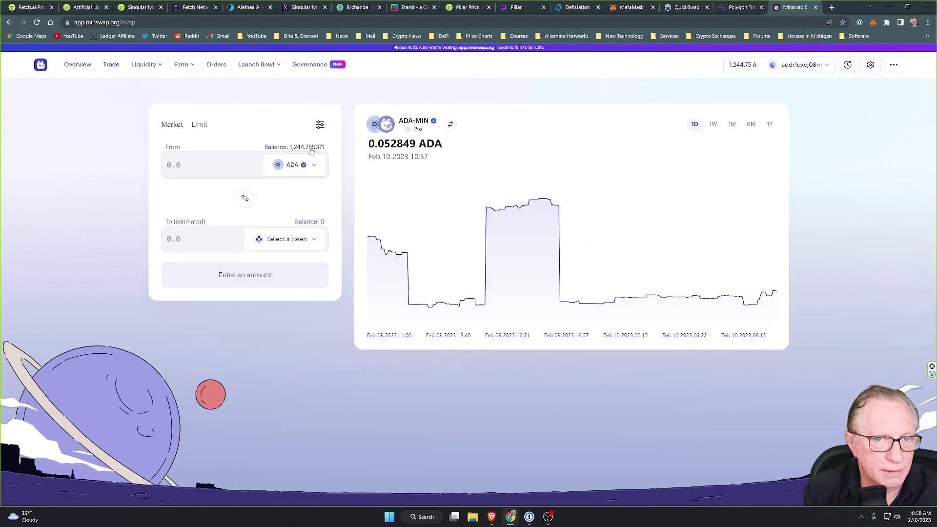
left_click(313, 241)
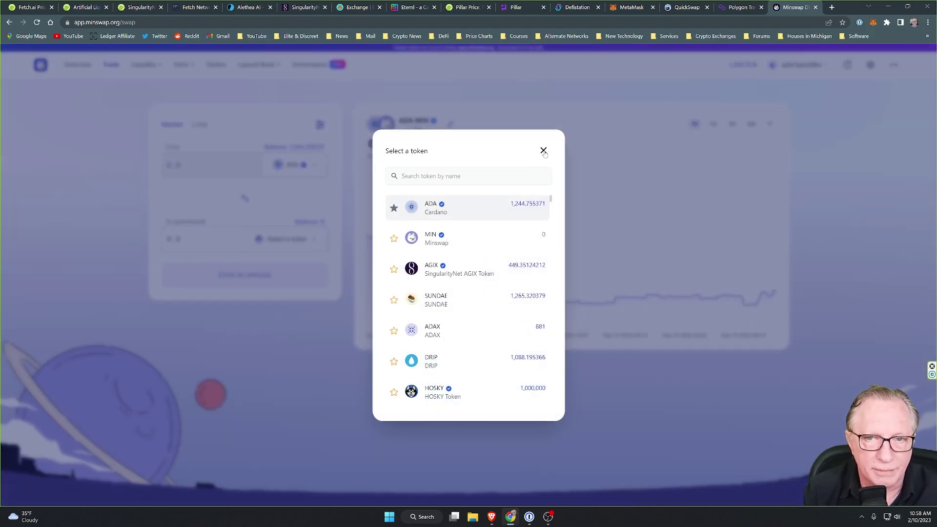
key("ctrl+v")
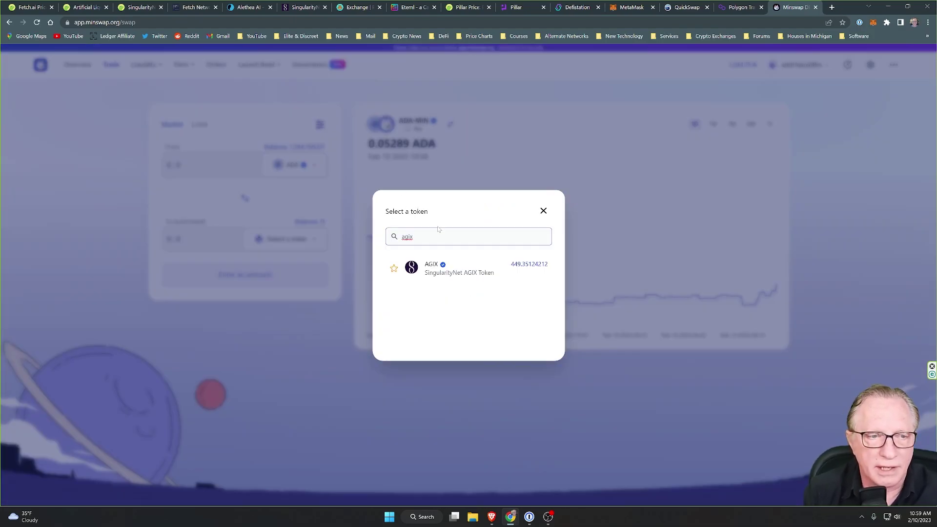
left_click(459, 275)
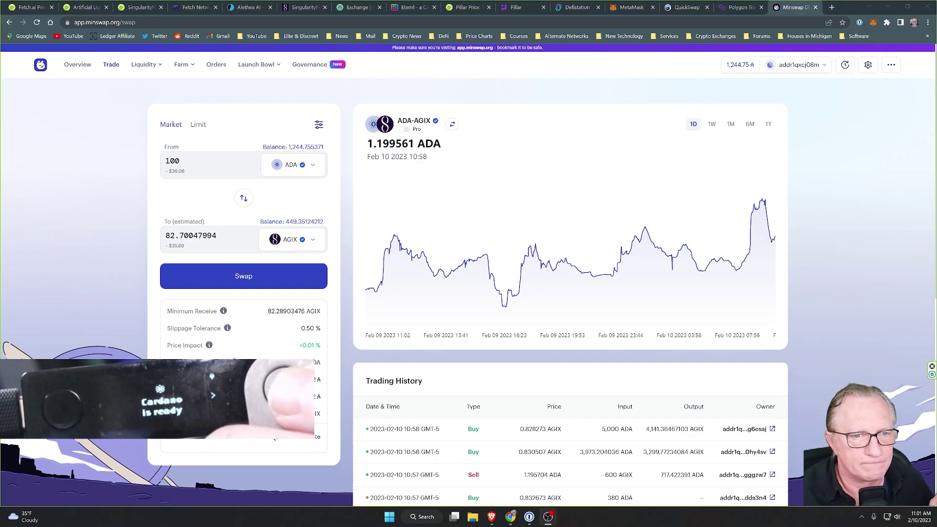
- Submit and confirm the 100 ADA to AGIX swap, then sign it in the Eternl pop-up
left_click(244, 274)
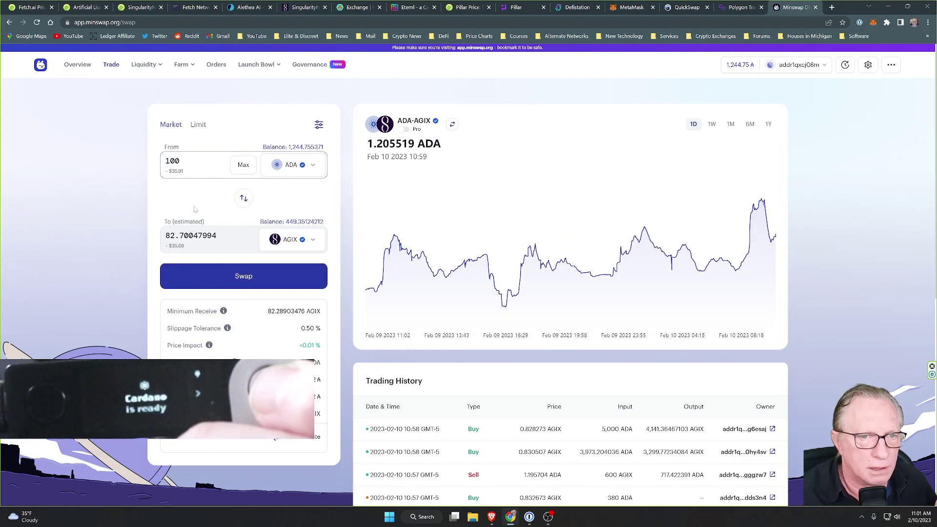
left_click(238, 276)
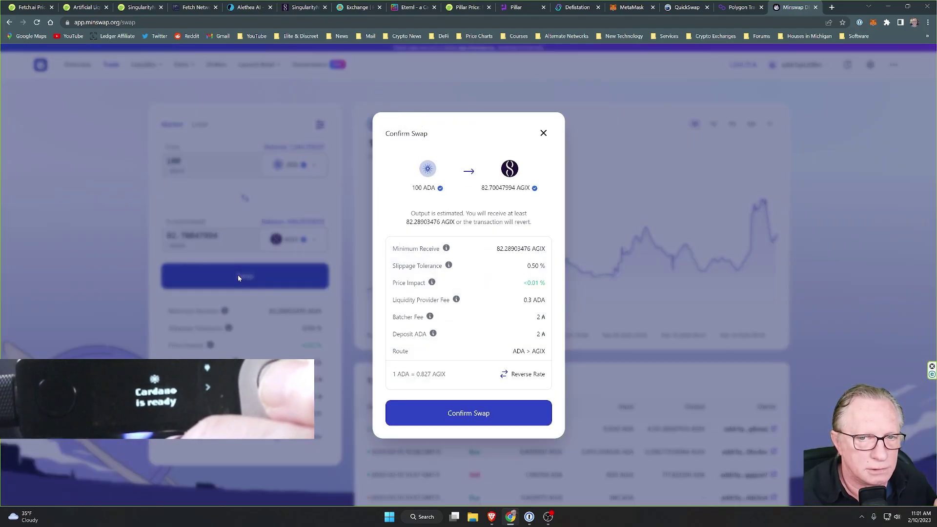
left_click(476, 418)
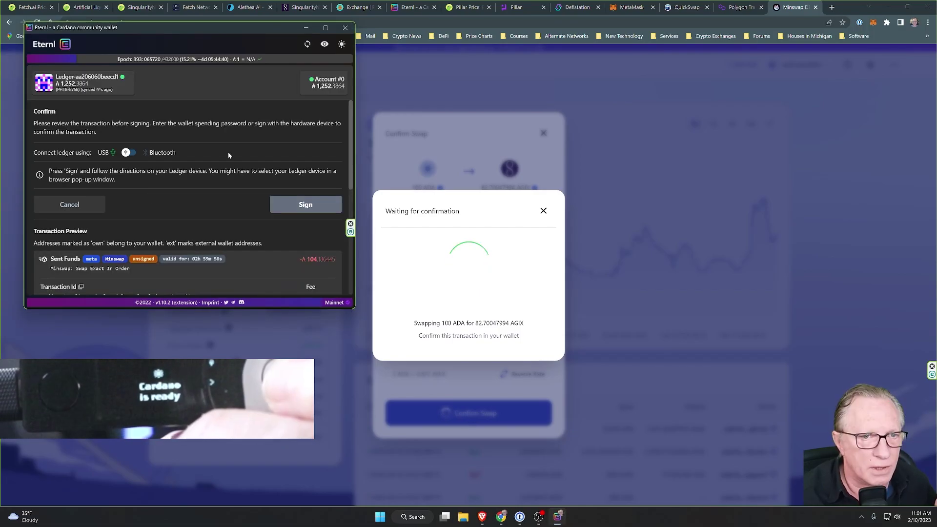
left_click(302, 207)
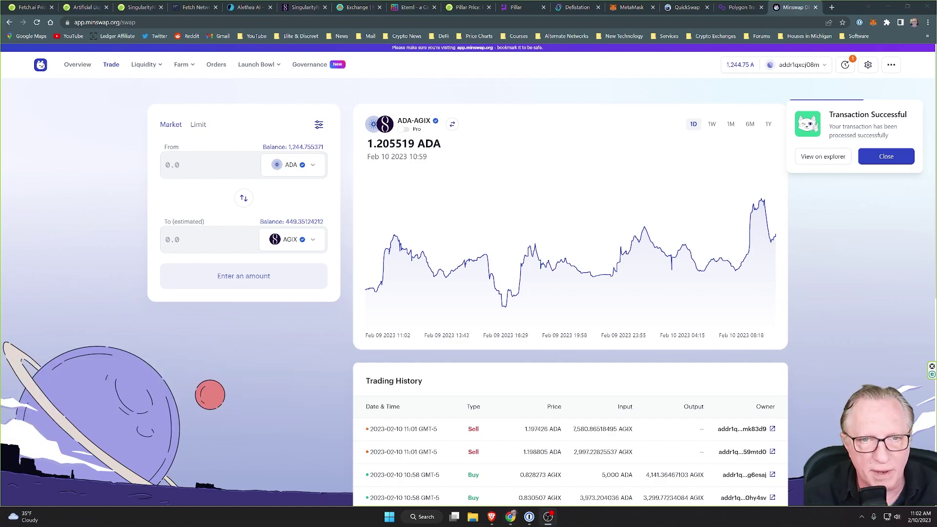
- Dismiss the success notice, check the swap orders, then return to the Eternl tab
left_click(904, 157)
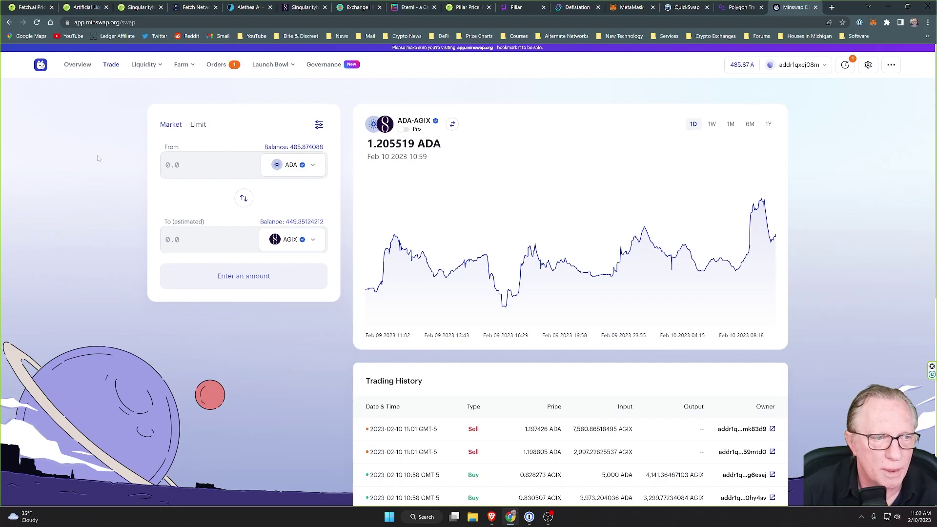
left_click(215, 66)
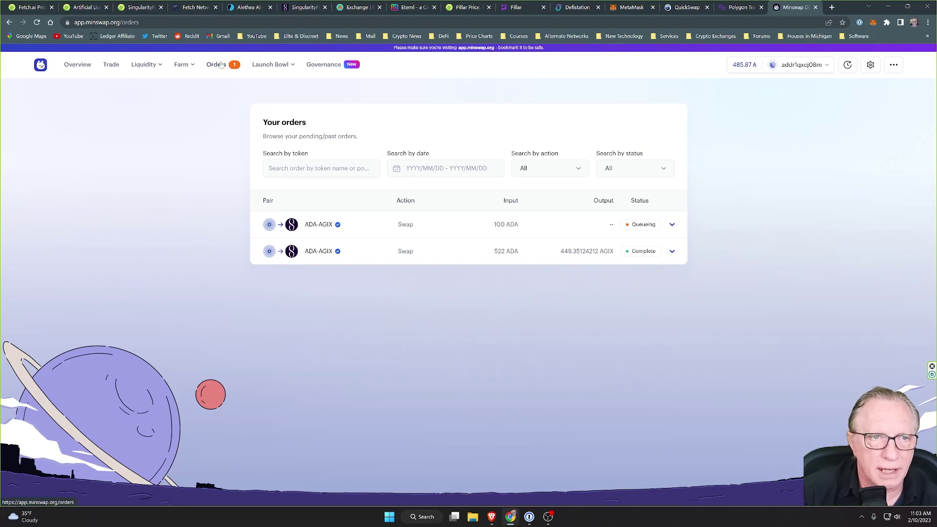
left_click(112, 65)
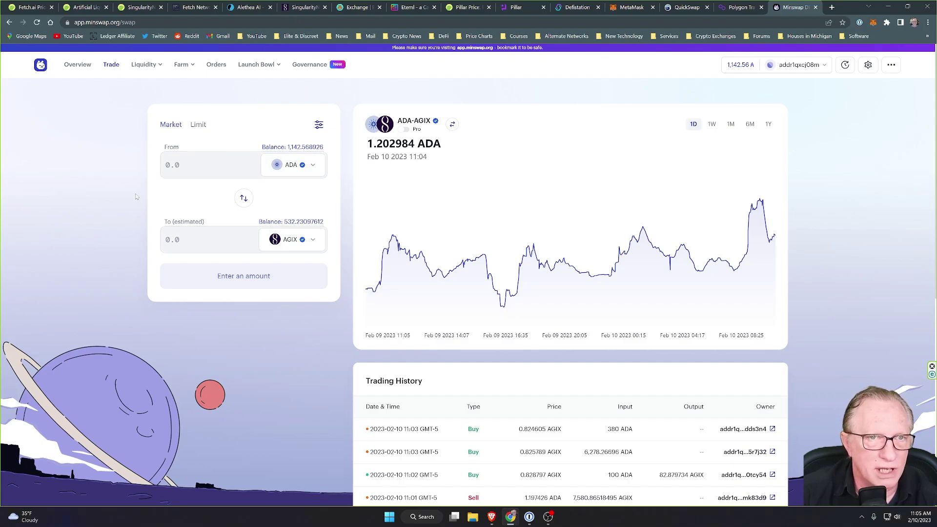
left_click(408, 8)
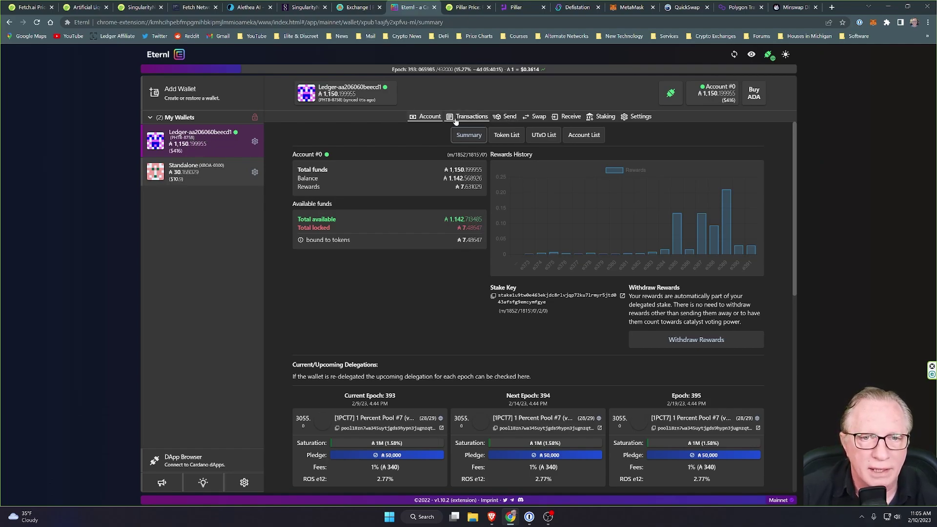
- Show the Eternl Token List, listing 532.23097612 AGIX among 17 assets
left_click(507, 139)
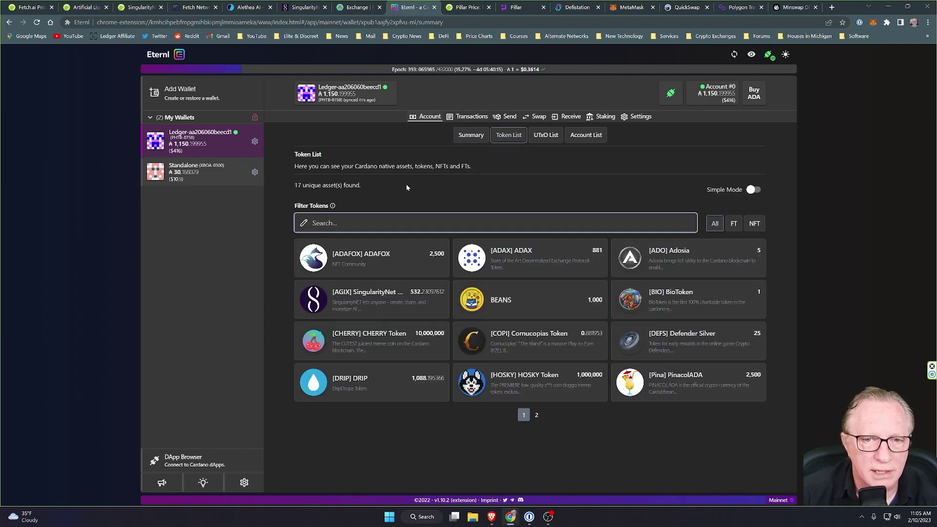